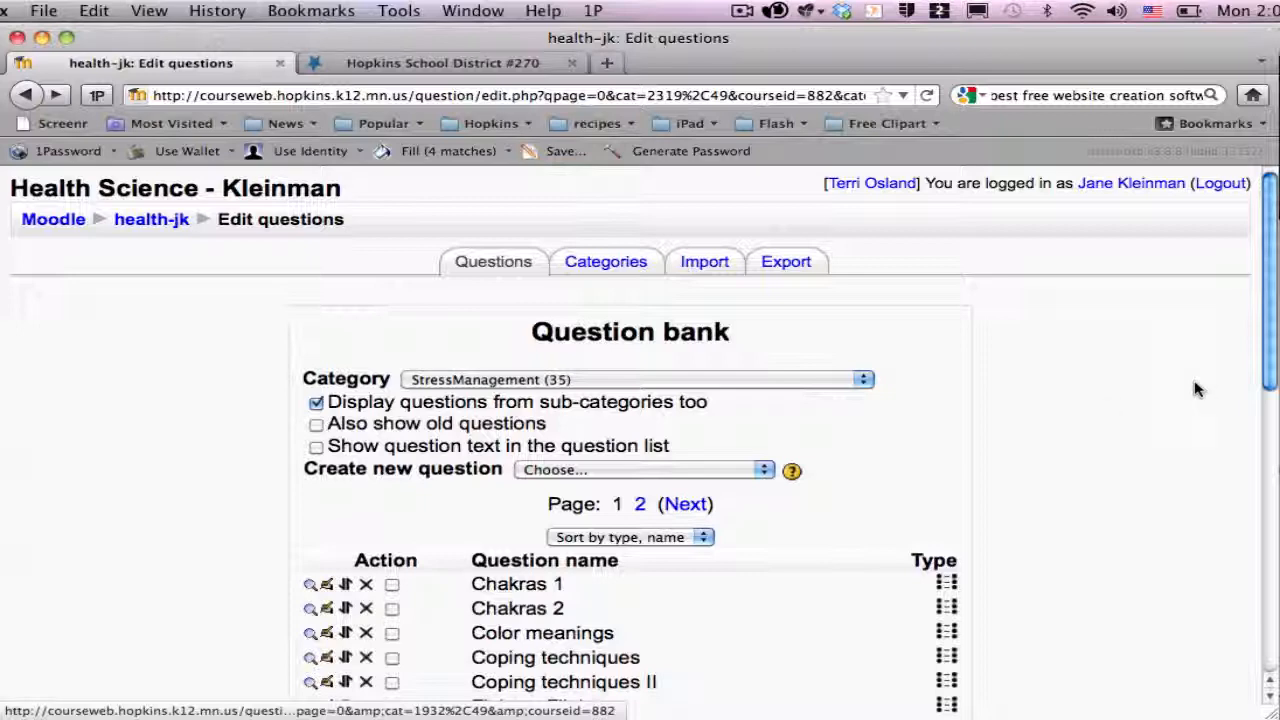
- Look over the StressManagement question bank and the question types offered for creating a new question
scroll(1197, 390, "down", 2)
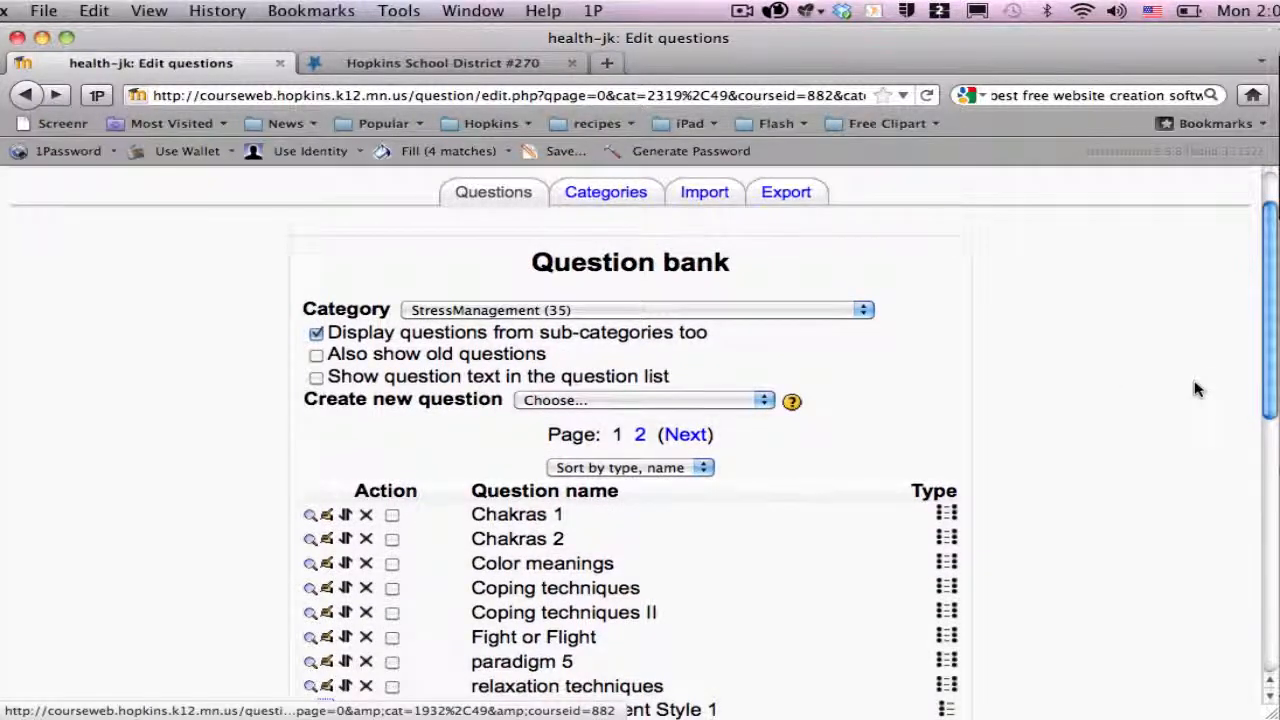
scroll(1197, 390, "up", 2)
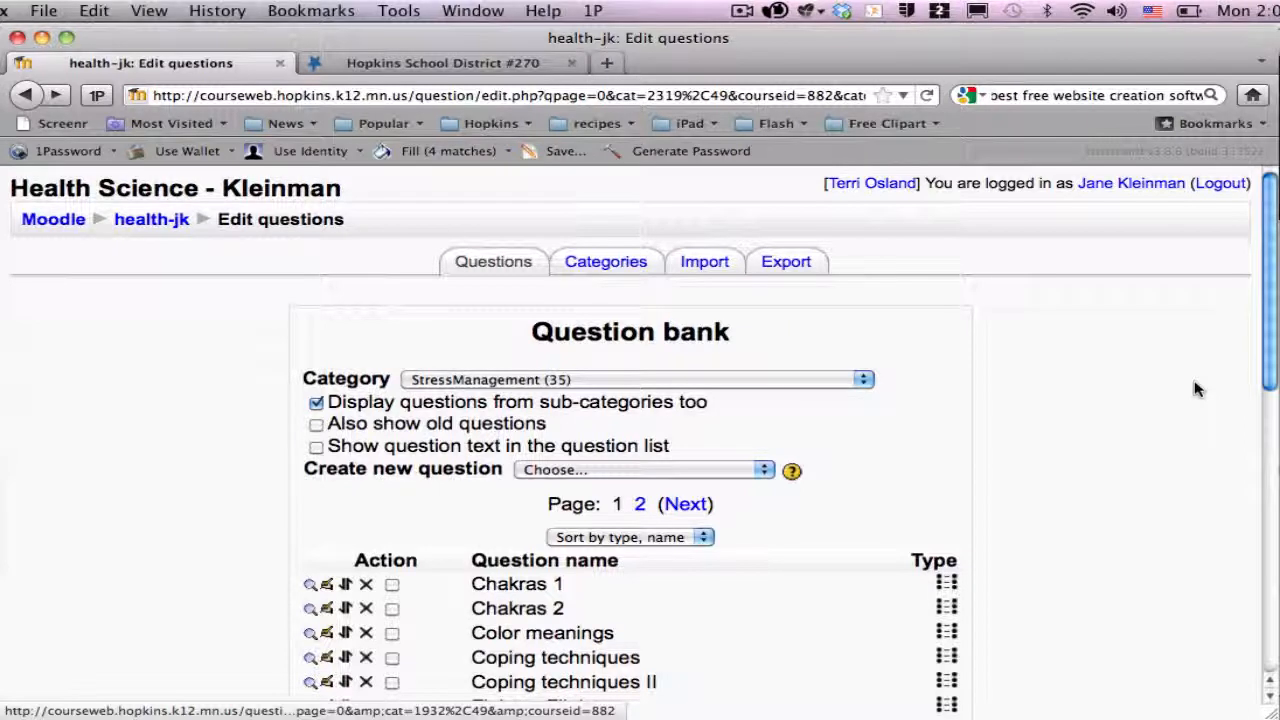
left_click(655, 472)
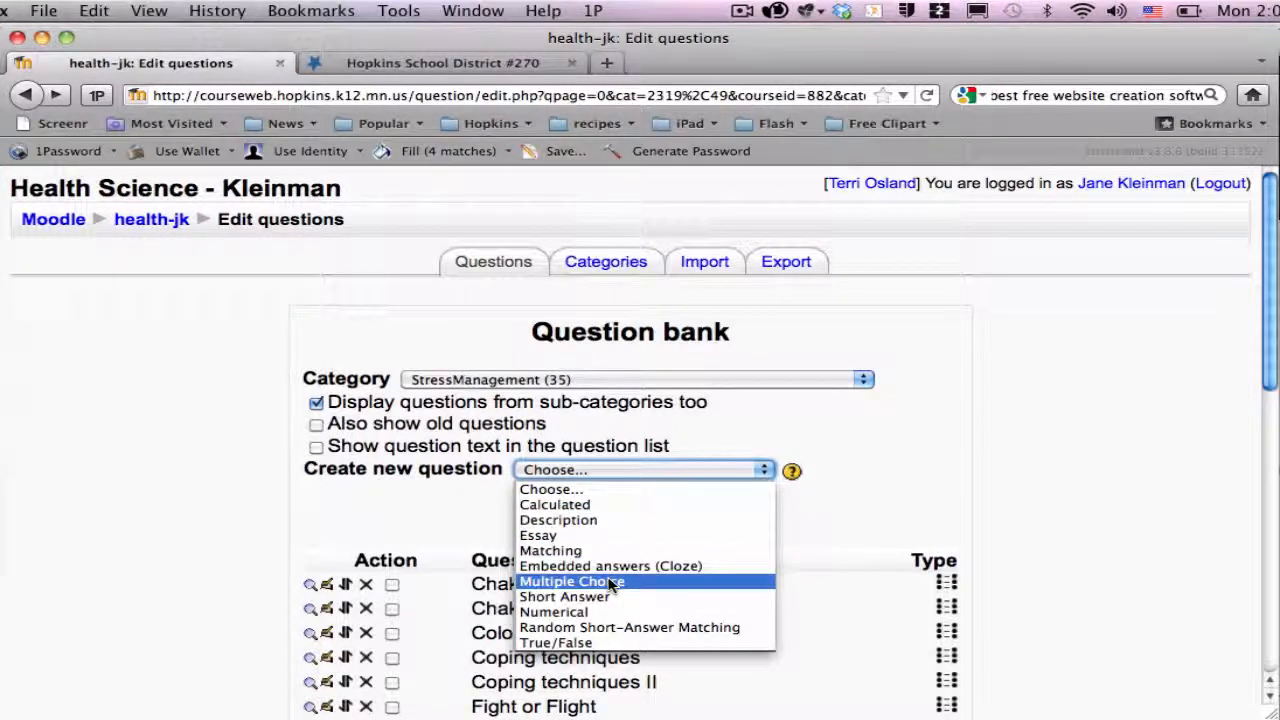
left_click(1079, 418)
- Open the question "Anger Management Style 1" from the question bank for editing
scroll(1078, 423, "down", 5)
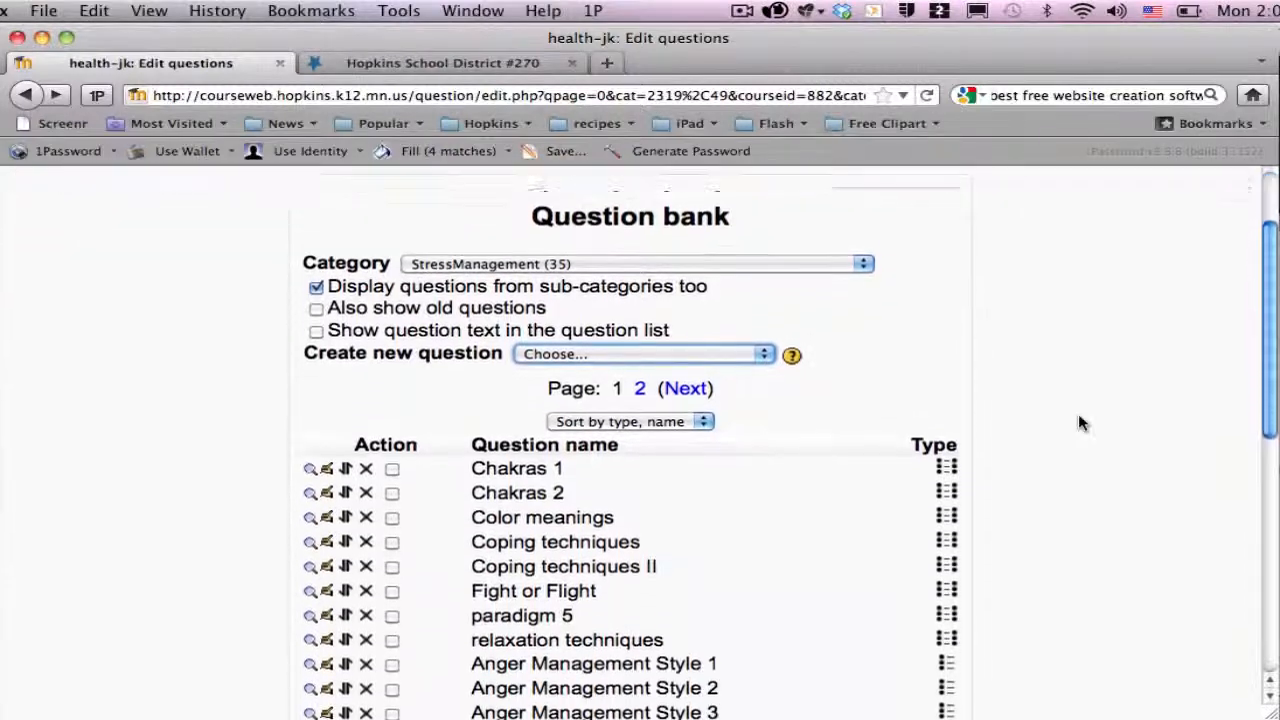
scroll(1078, 423, "down", 2)
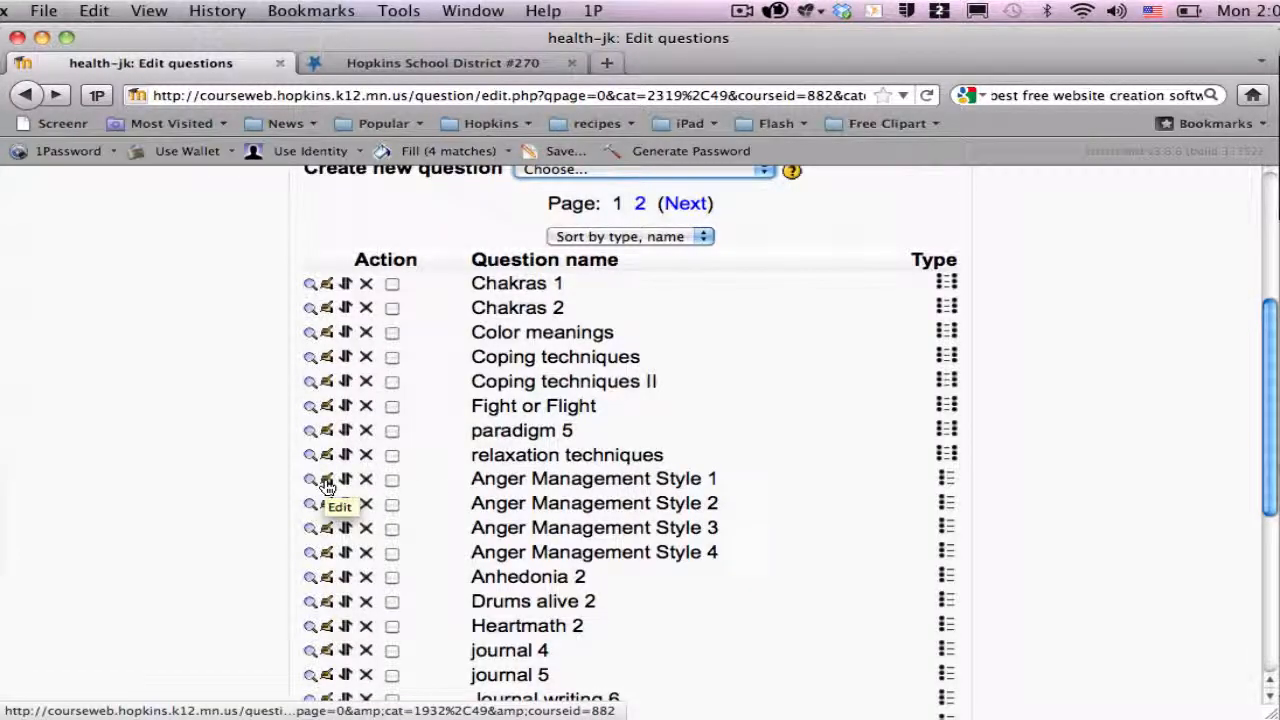
left_click(327, 482)
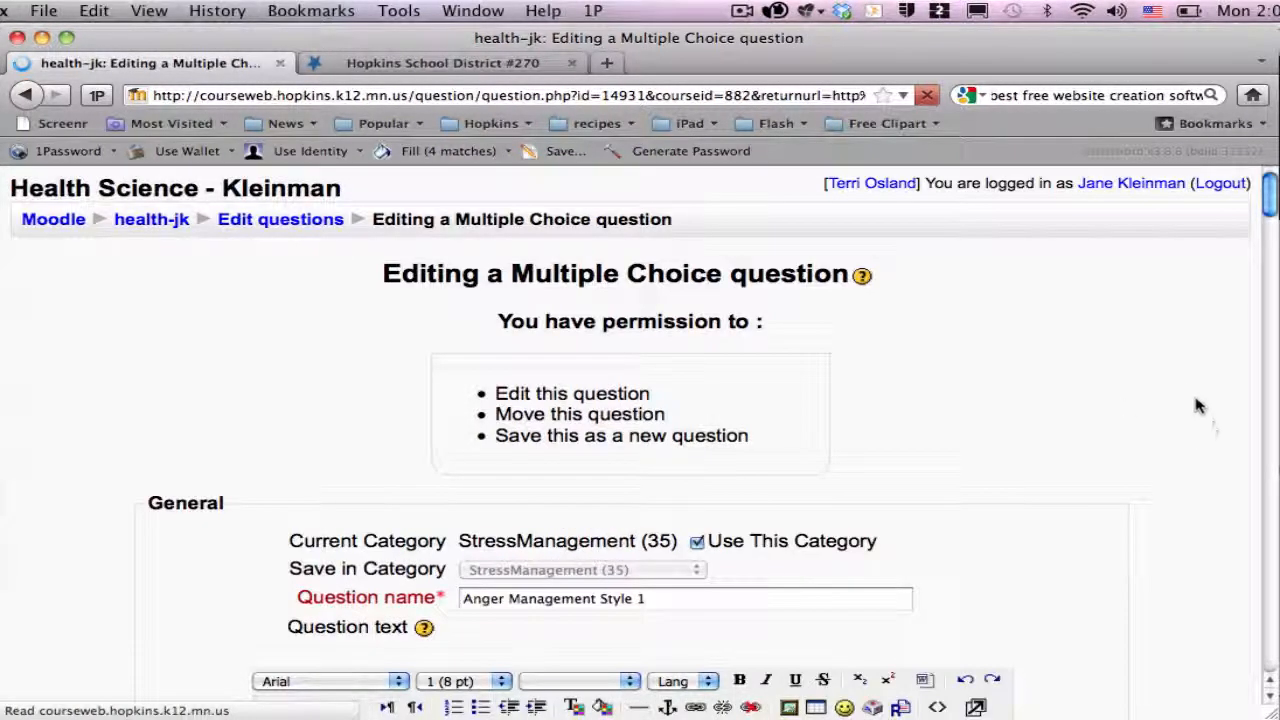
- Review the question's general settings, including its name, text, image, default grade, penalty factor, general feedback and choice-numbering options
scroll(1190, 395, "down", 3)
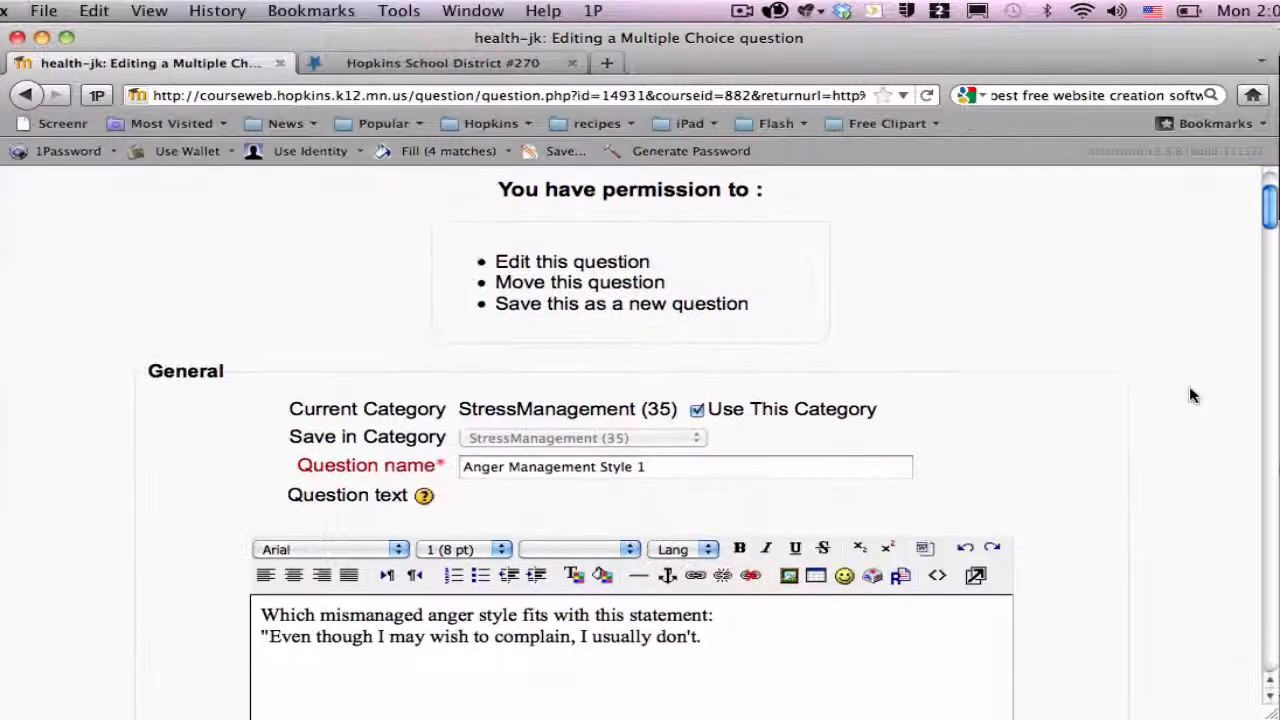
scroll(1190, 395, "down", 2)
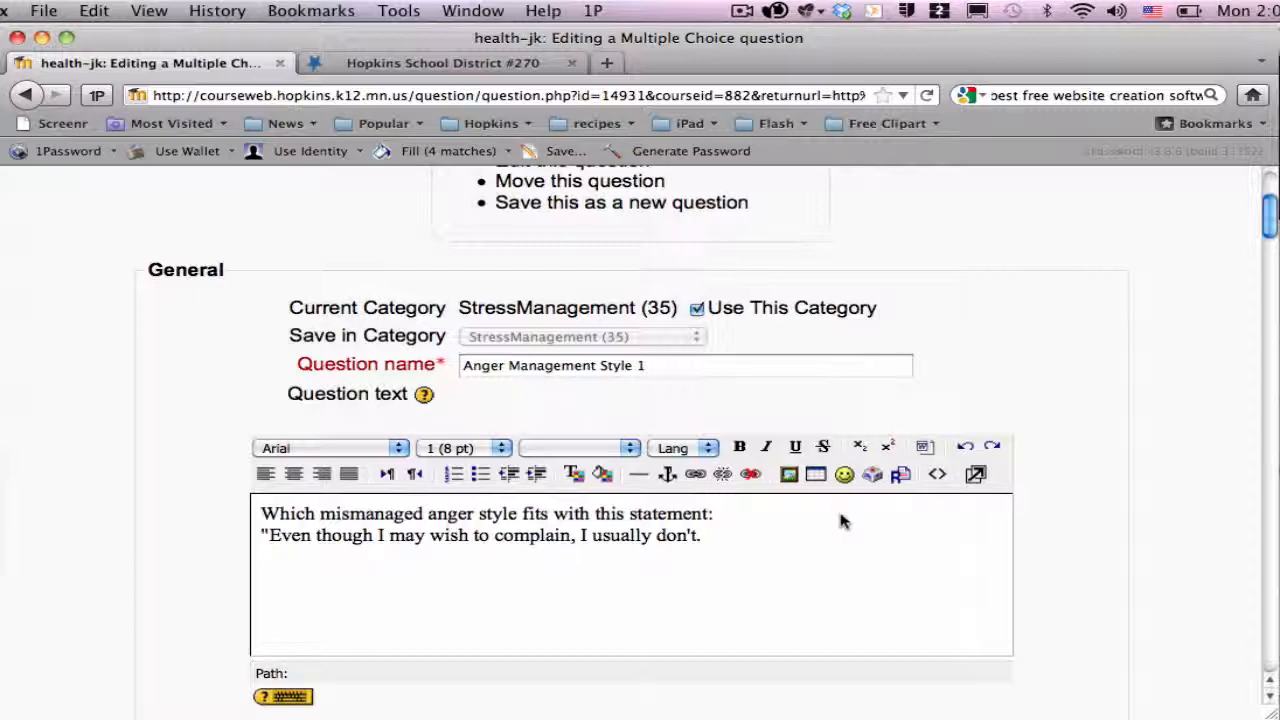
scroll(843, 523, "down", 3)
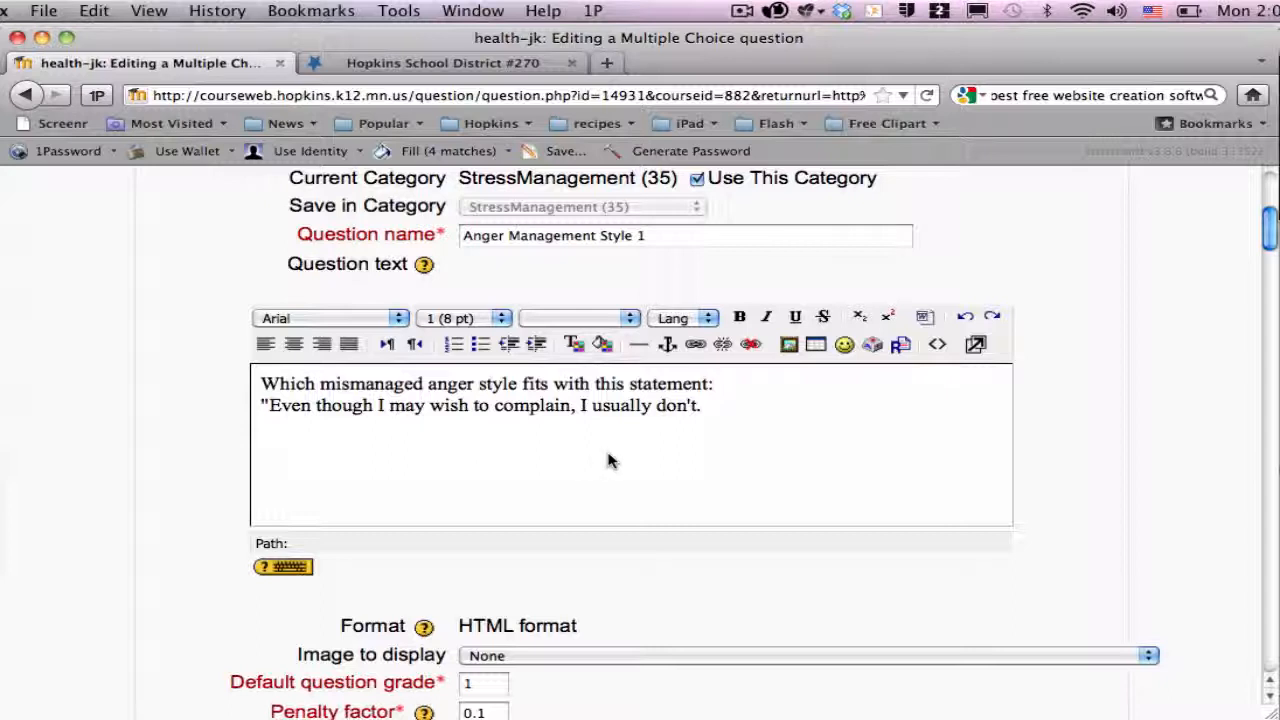
scroll(700, 450, "down", 2)
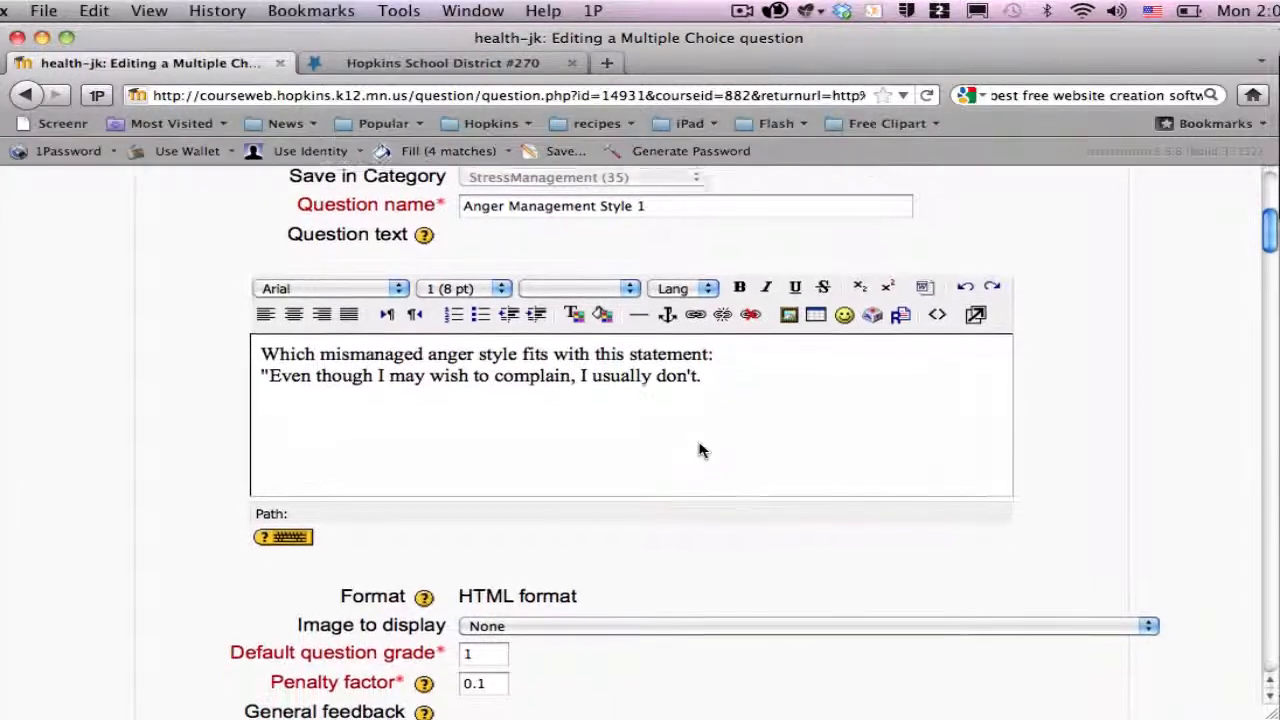
scroll(700, 450, "down", 5)
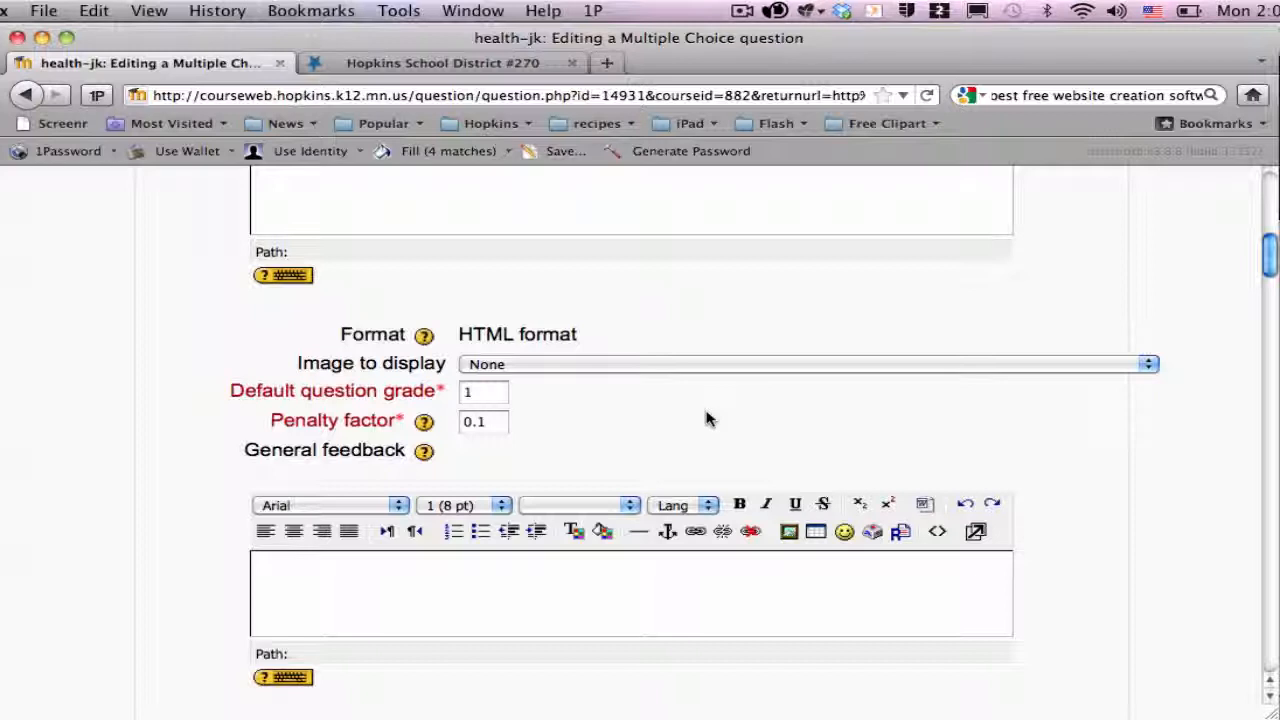
scroll(704, 416, "down", 3)
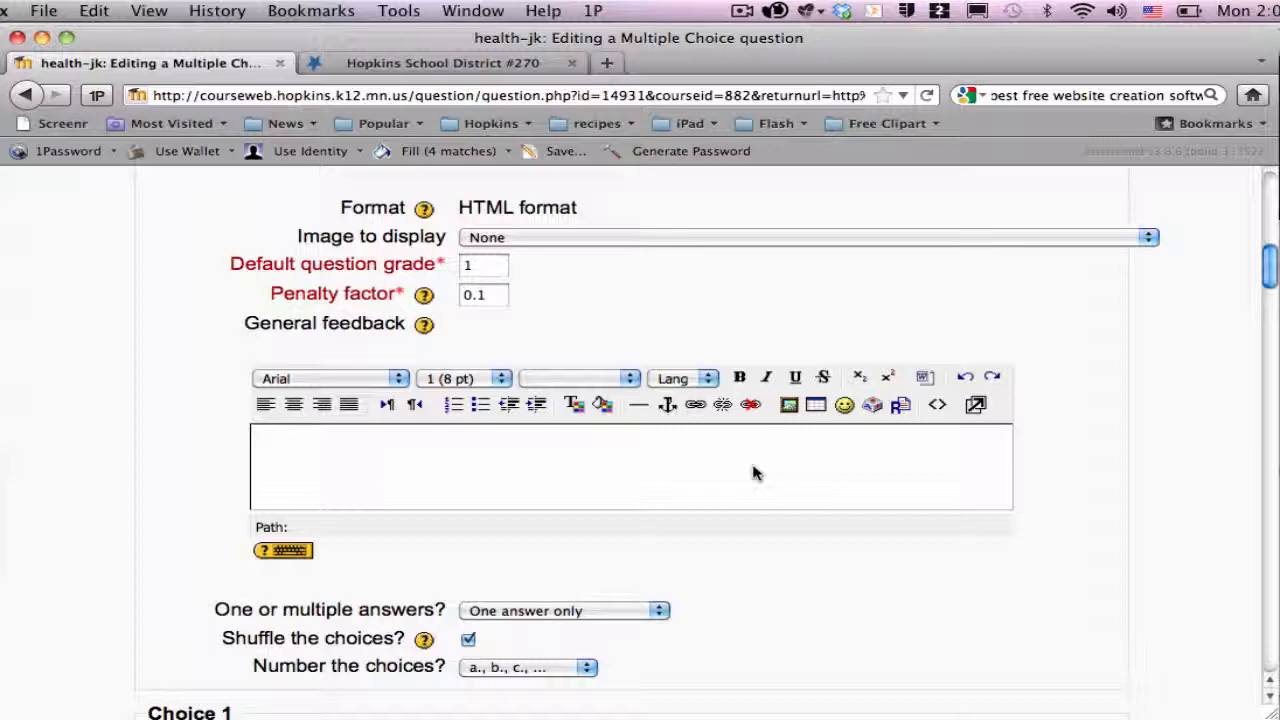
scroll(755, 470, "down", 5)
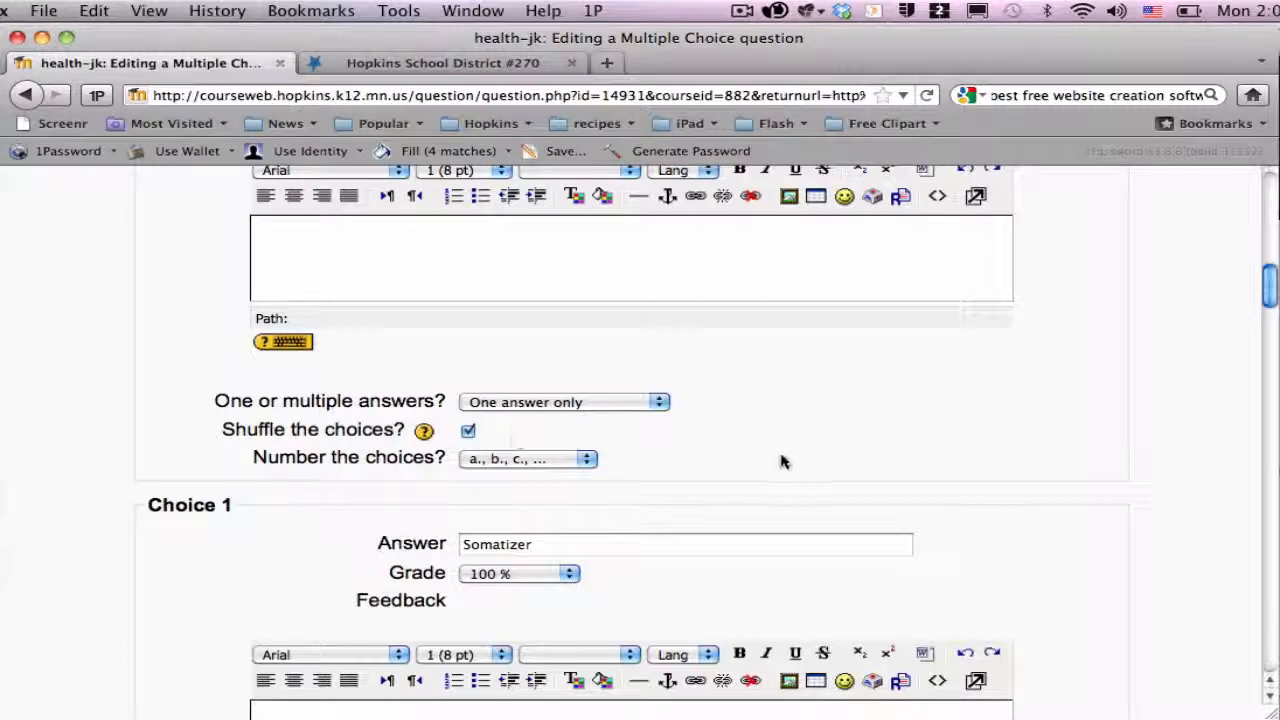
scroll(808, 420, "down", 2)
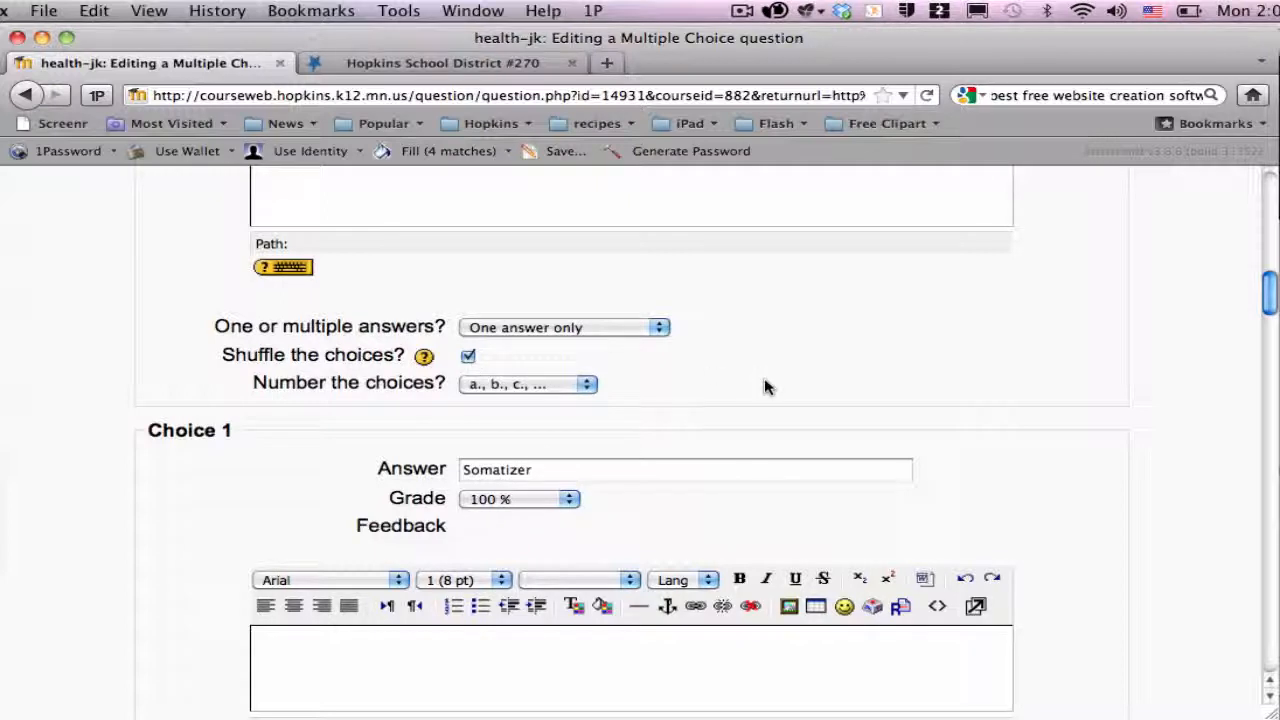
scroll(760, 386, "down", 1)
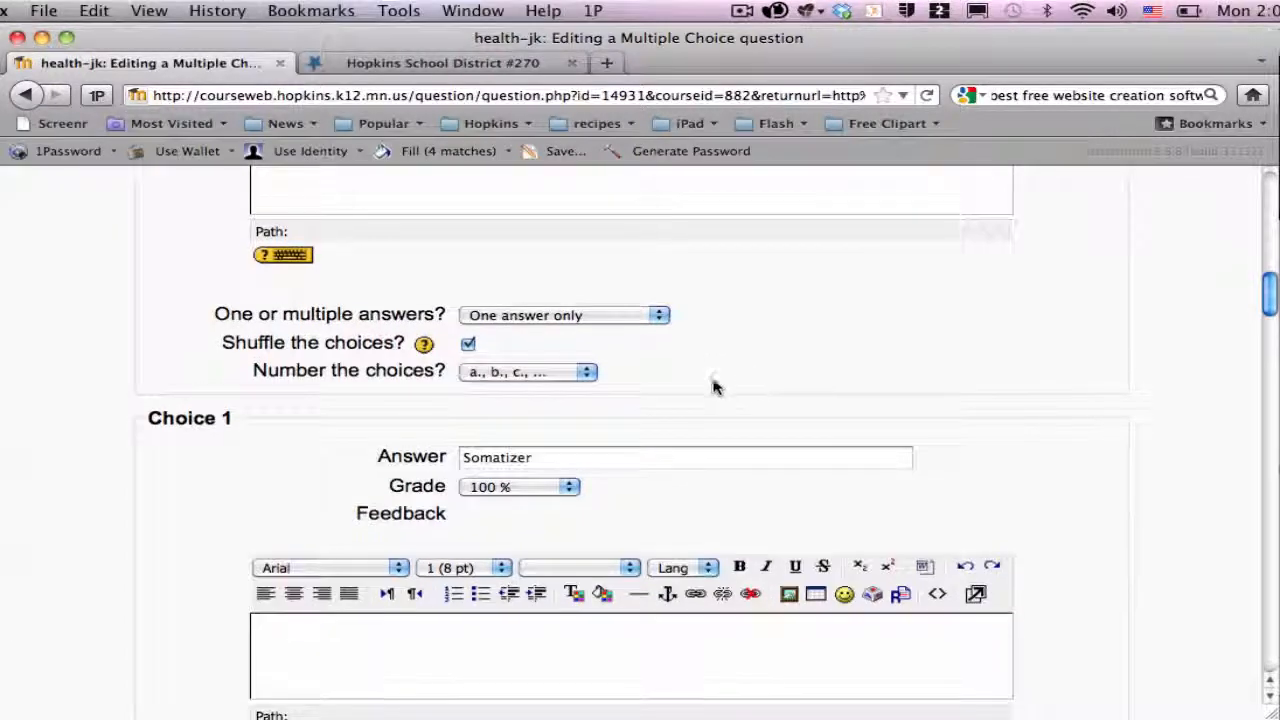
left_click(578, 372)
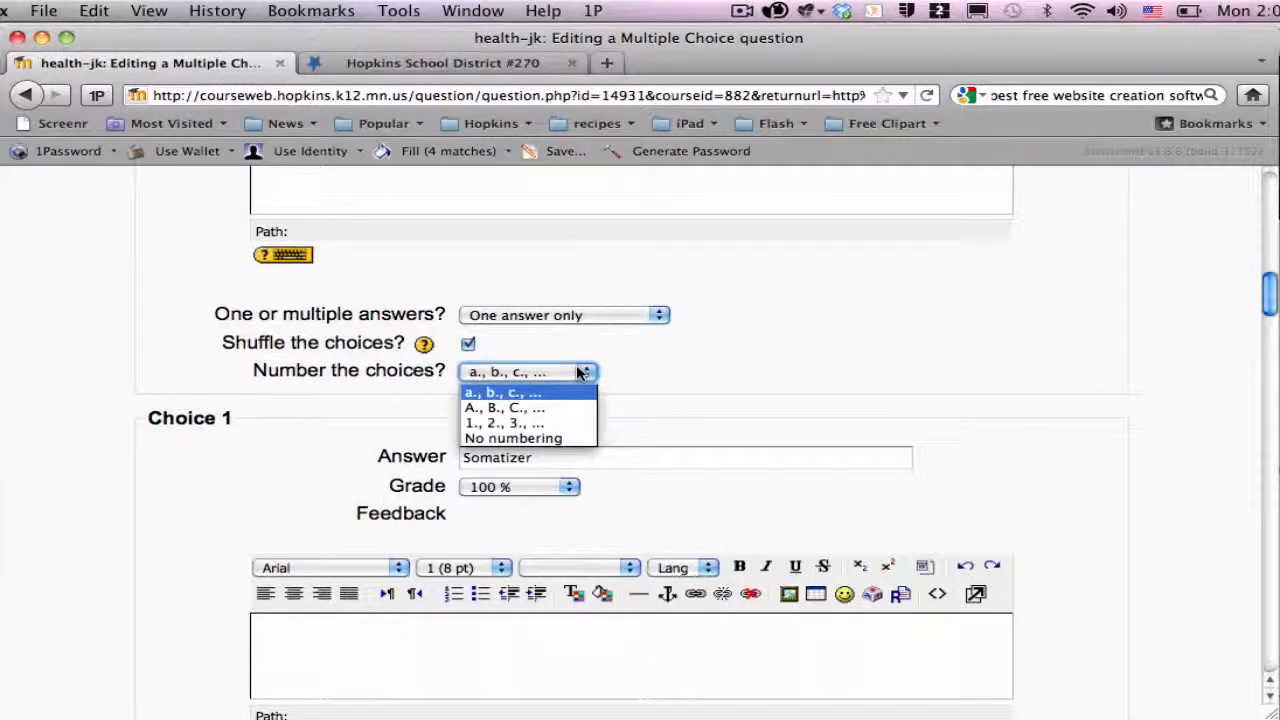
left_click(709, 363)
- Examine Choice 1's answer, its available grade percentages and its feedback field
scroll(827, 357, "down", 3)
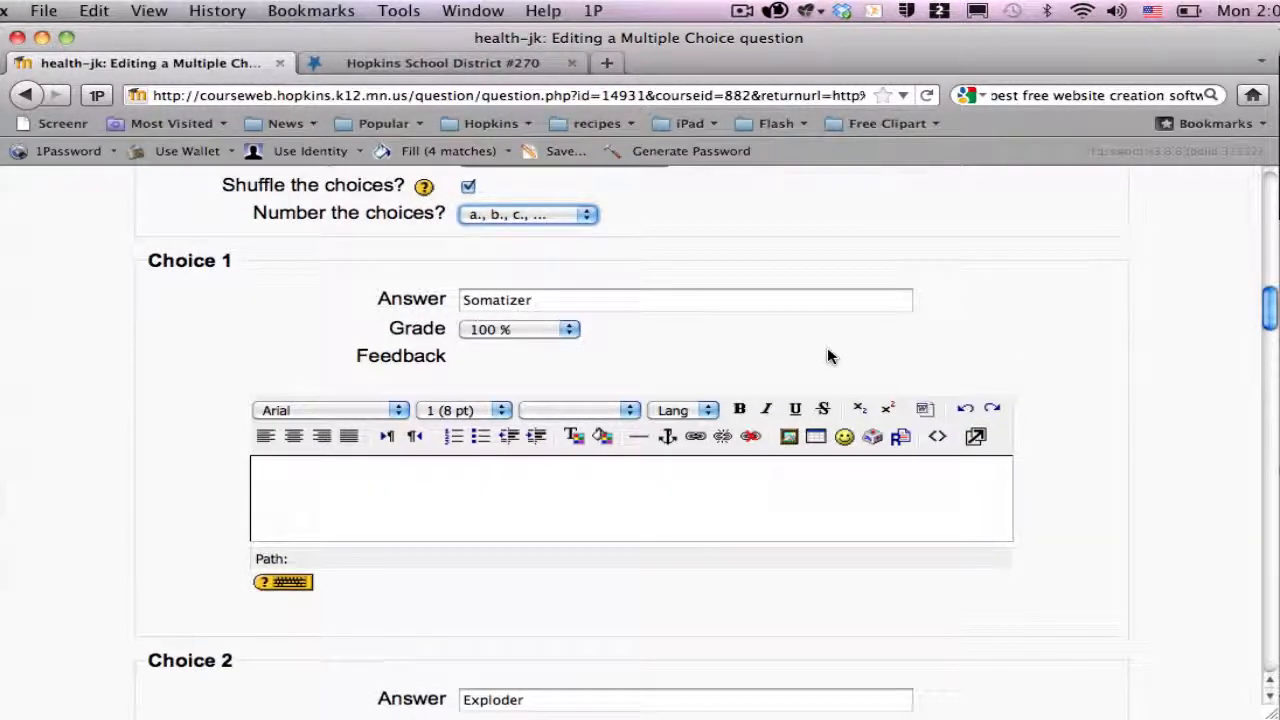
key("Tab")
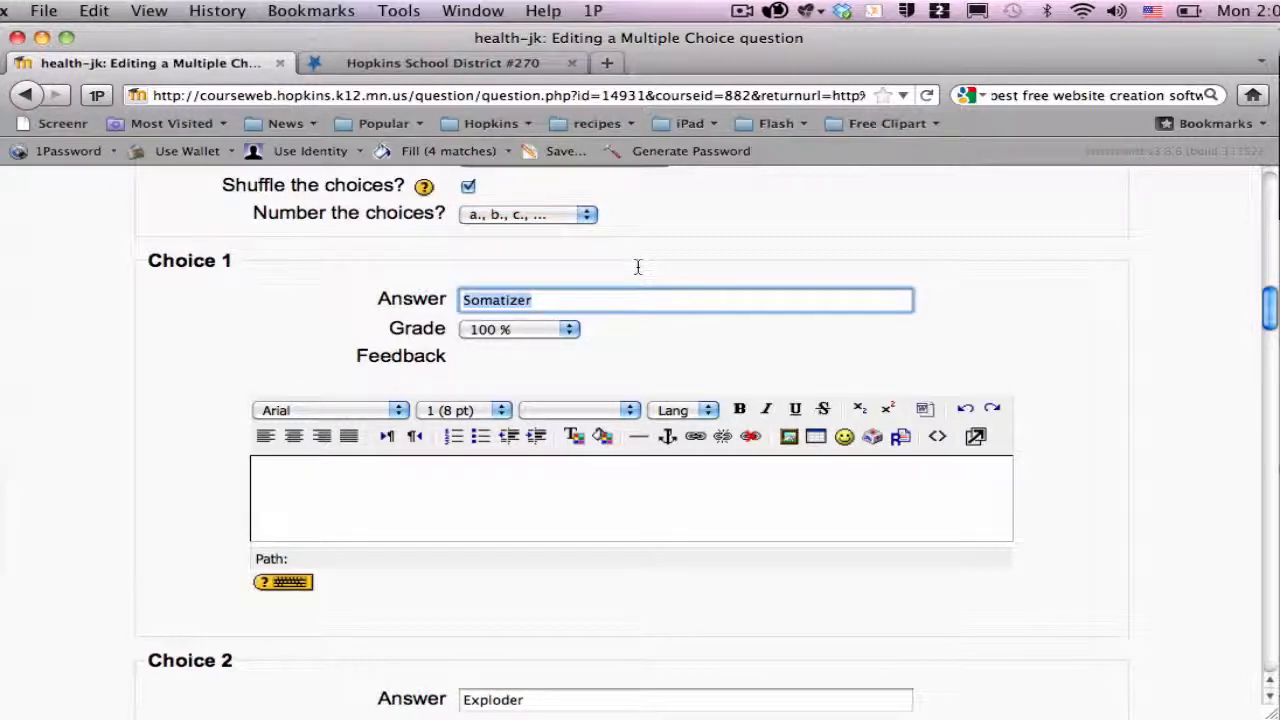
left_click(563, 331)
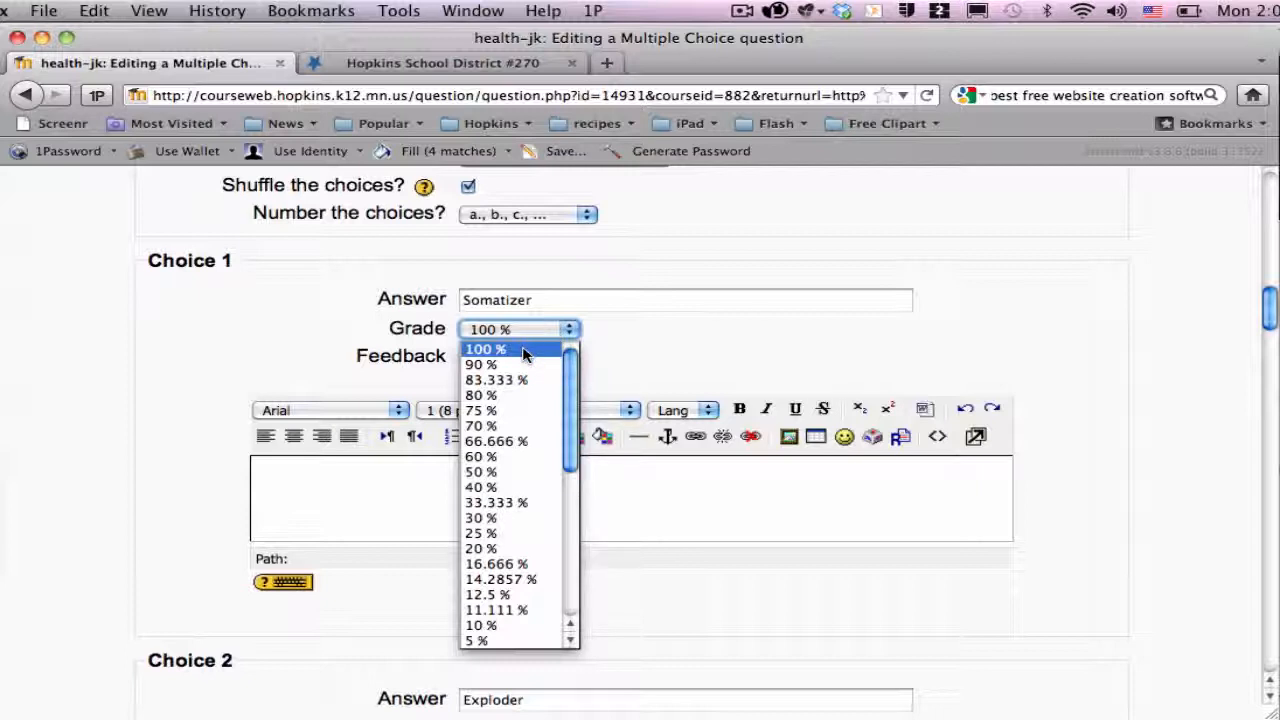
left_click(825, 334)
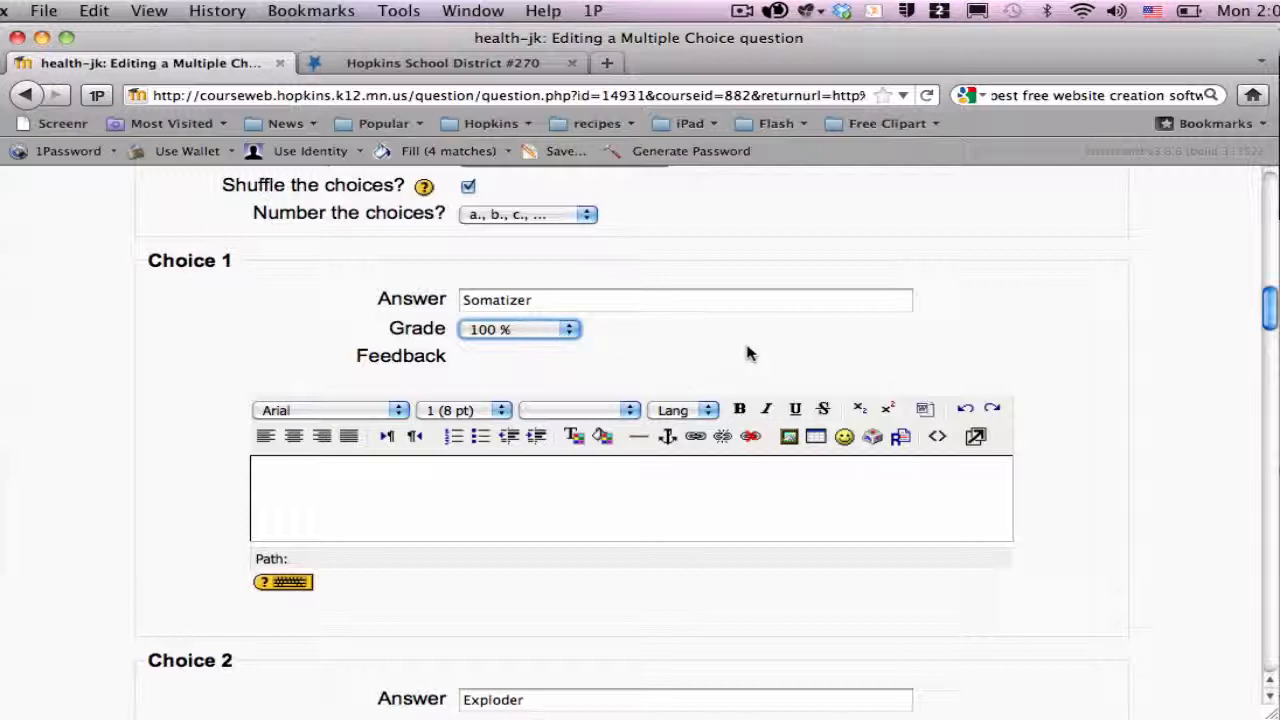
scroll(748, 353, "down", 3)
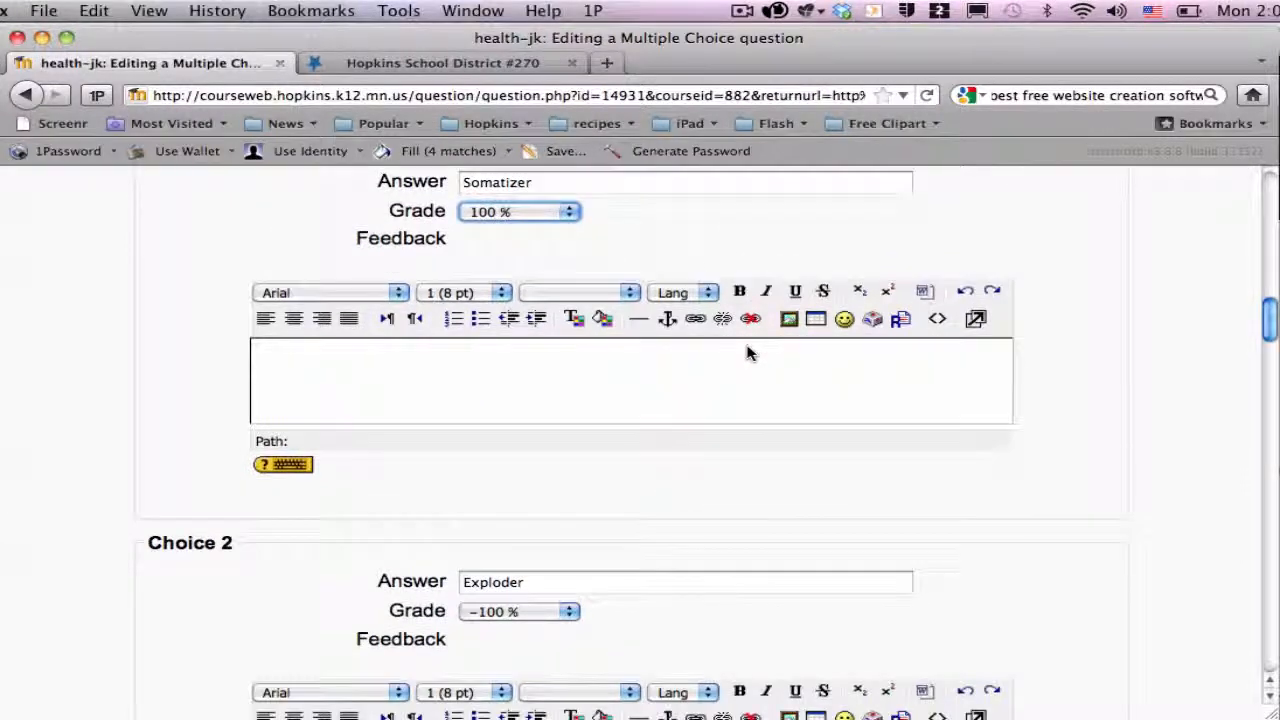
left_click(735, 363)
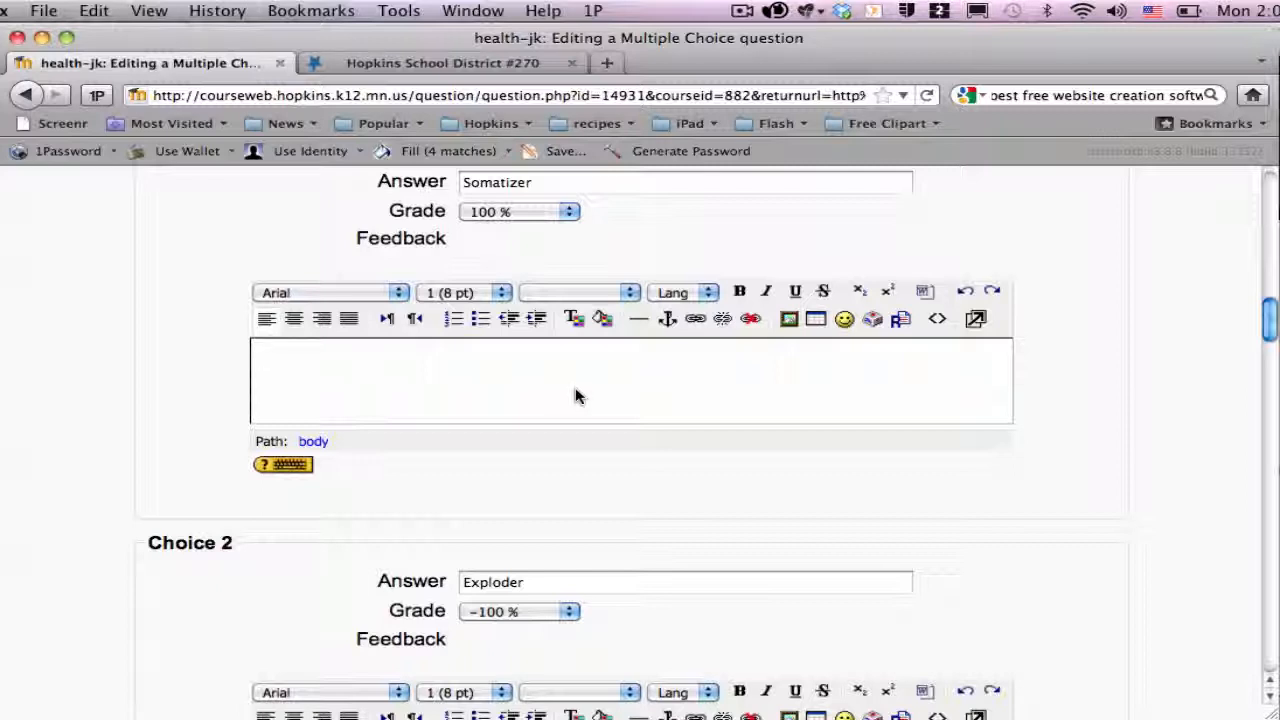
- Compare the question's general feedback field with the separate feedback fields of Choice 1 and Choice 2
scroll(638, 477, "down", 1)
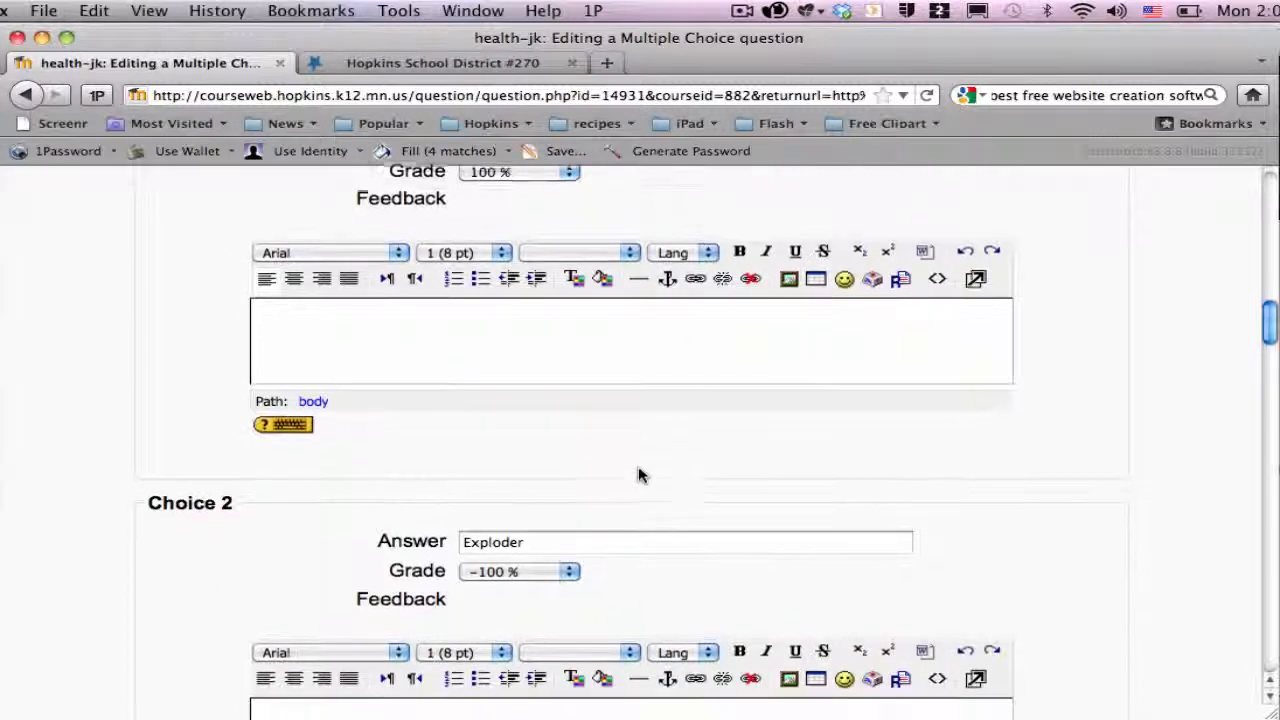
scroll(638, 477, "up", 2)
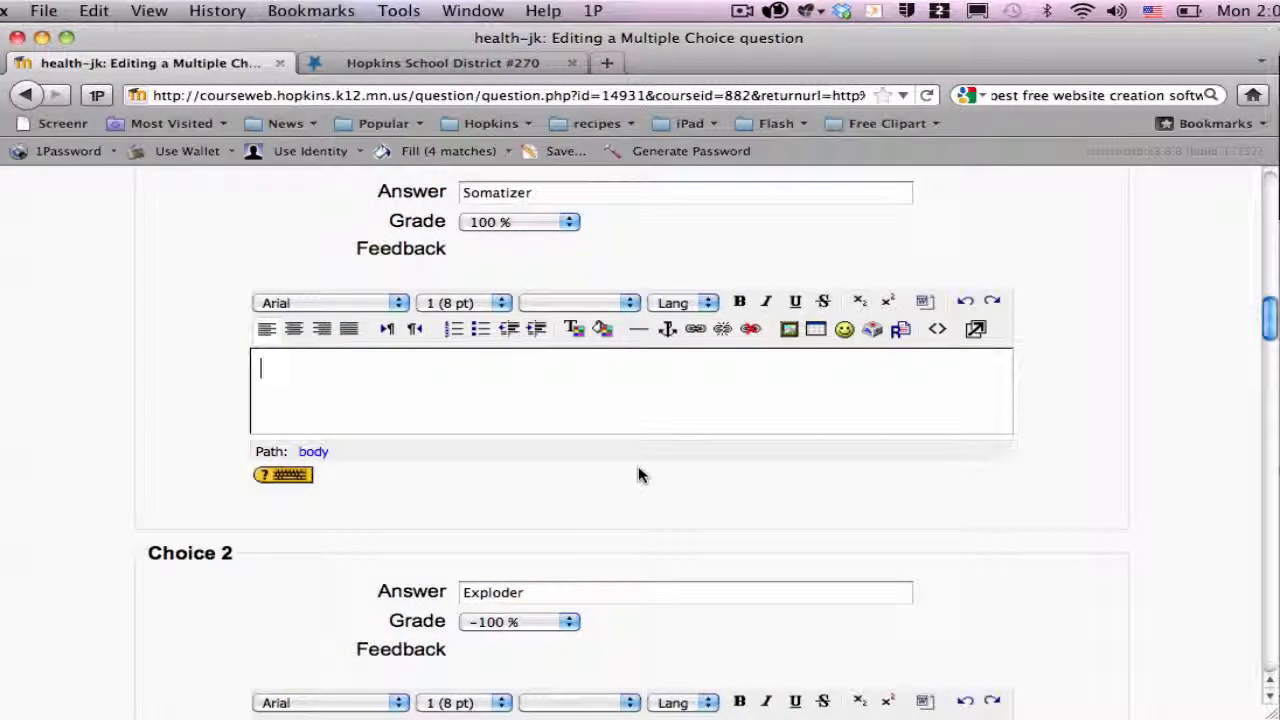
scroll(640, 476, "up", 10)
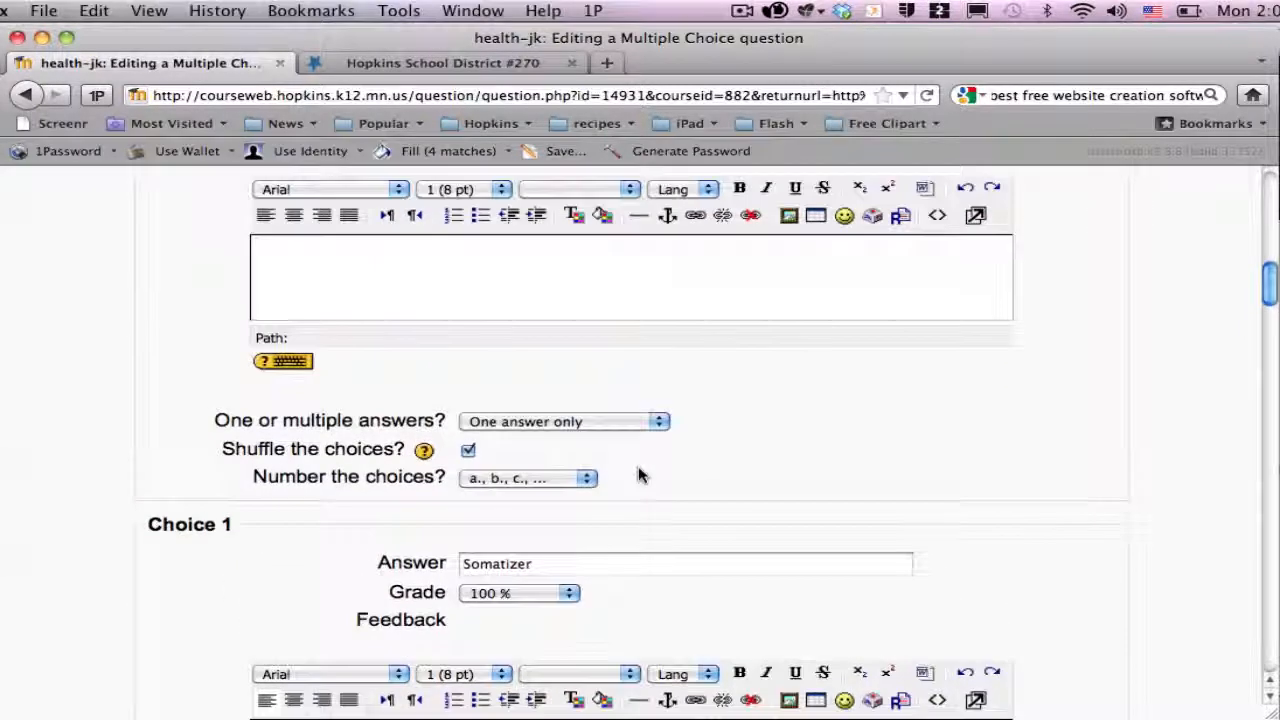
scroll(640, 476, "up", 1)
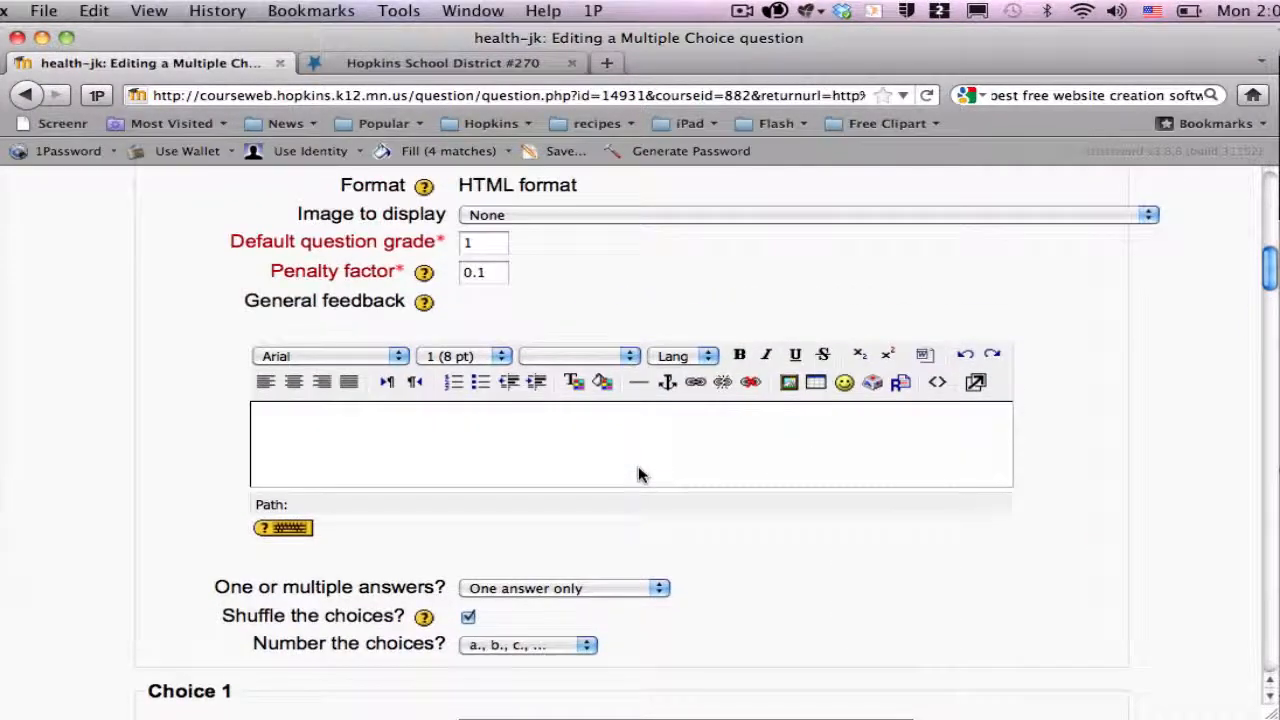
scroll(640, 476, "down", 9)
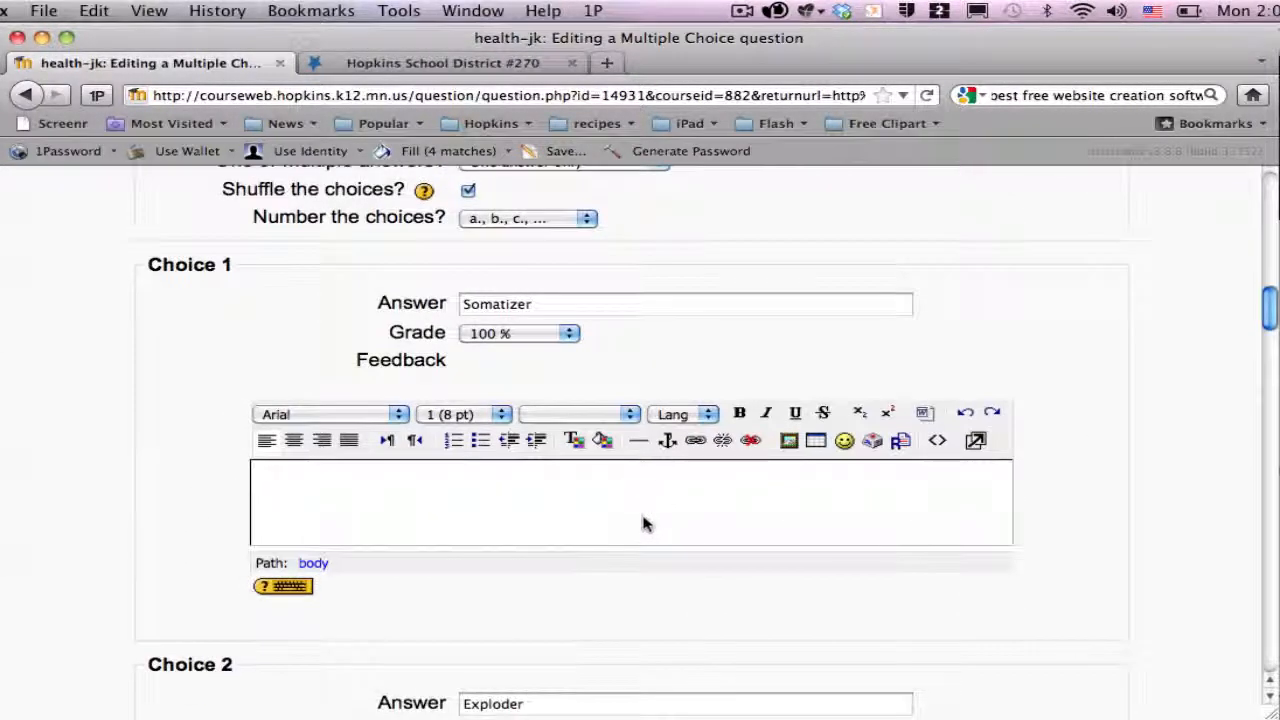
scroll(645, 517, "down", 3)
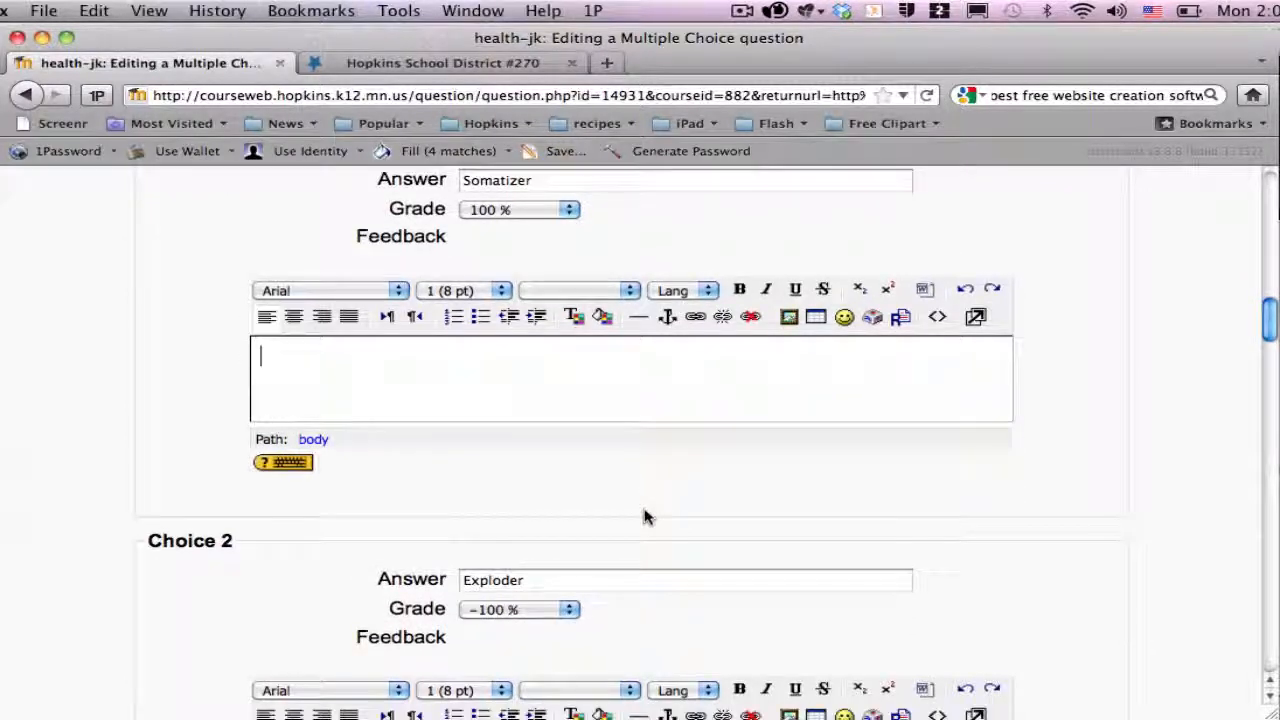
scroll(645, 517, "down", 4)
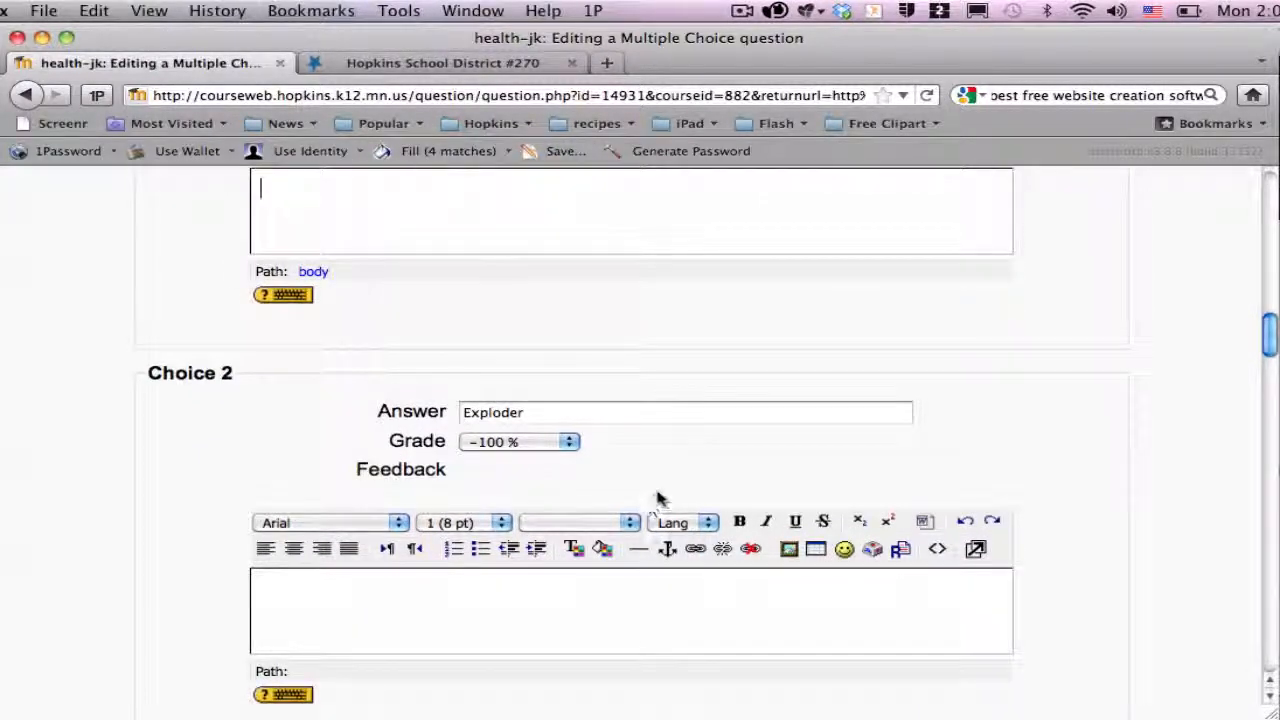
scroll(662, 495, "down", 3)
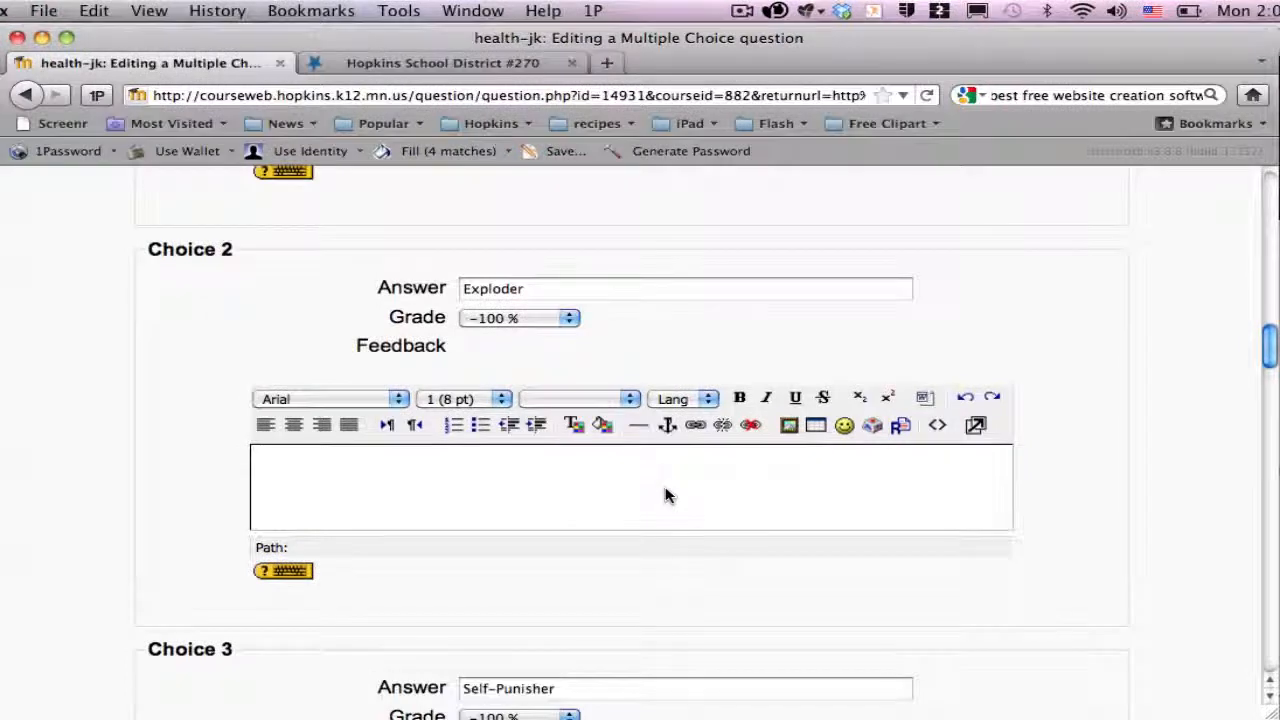
- Set the grade of the "Exploder" answer in Choice 2 to None
left_click(535, 318)
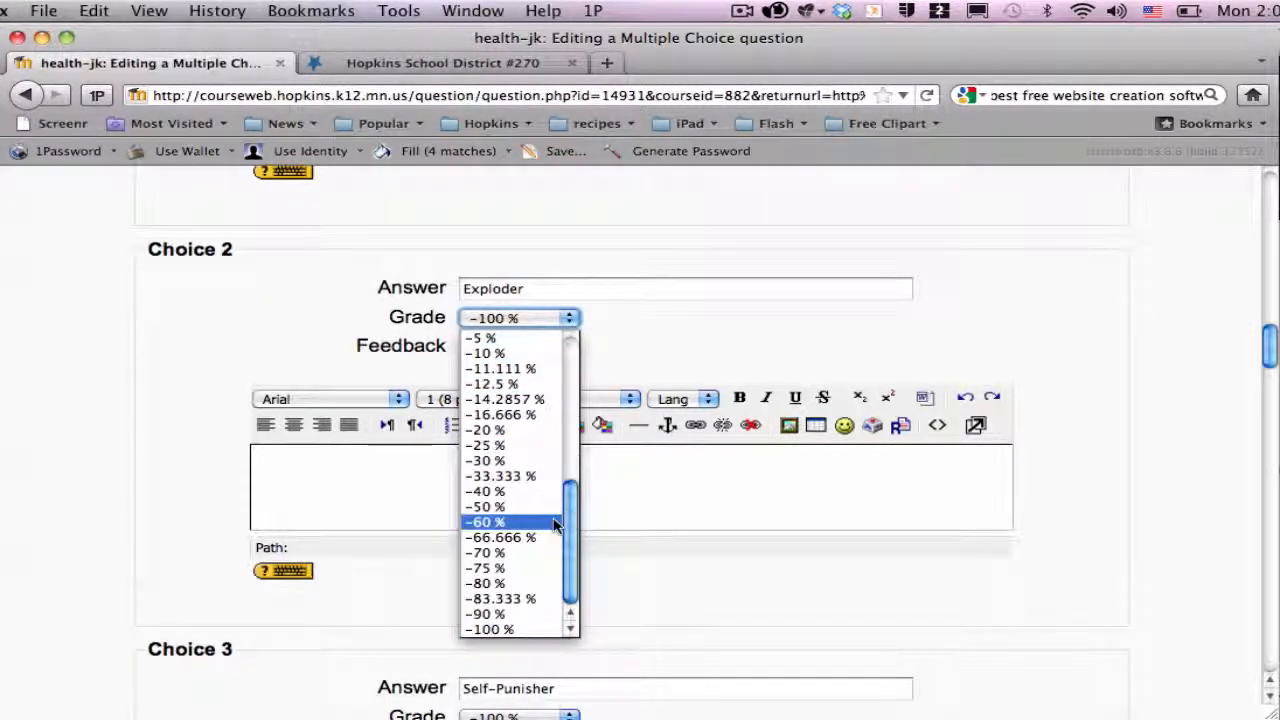
scroll(565, 527, "up", 3)
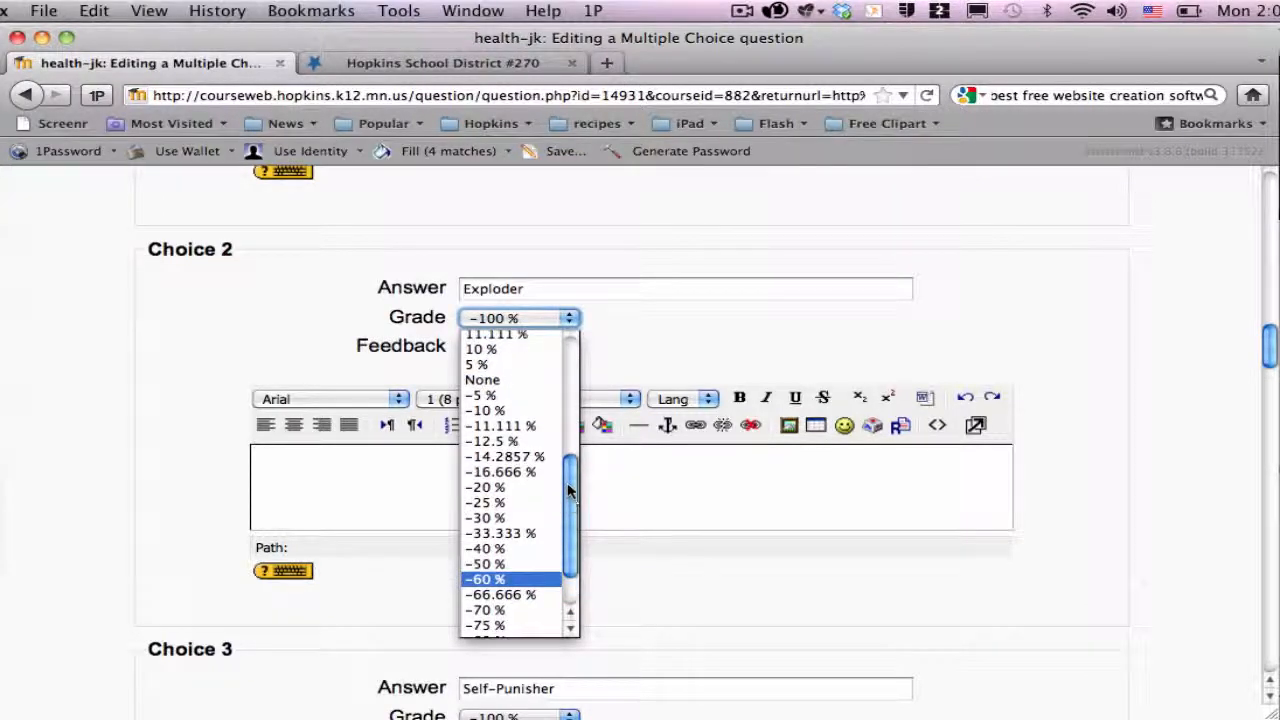
left_click(538, 381)
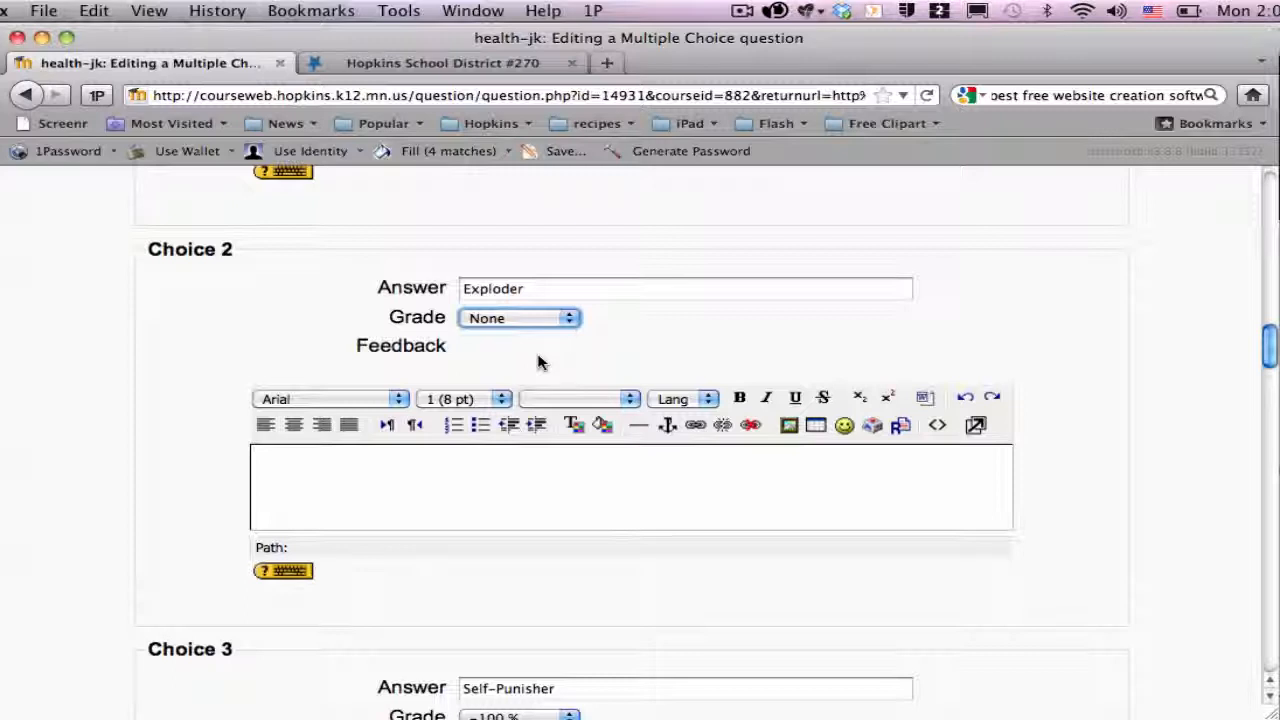
- Set the grade of the "Exploder" answer in Choice 2 back to -100 %
left_click(543, 318)
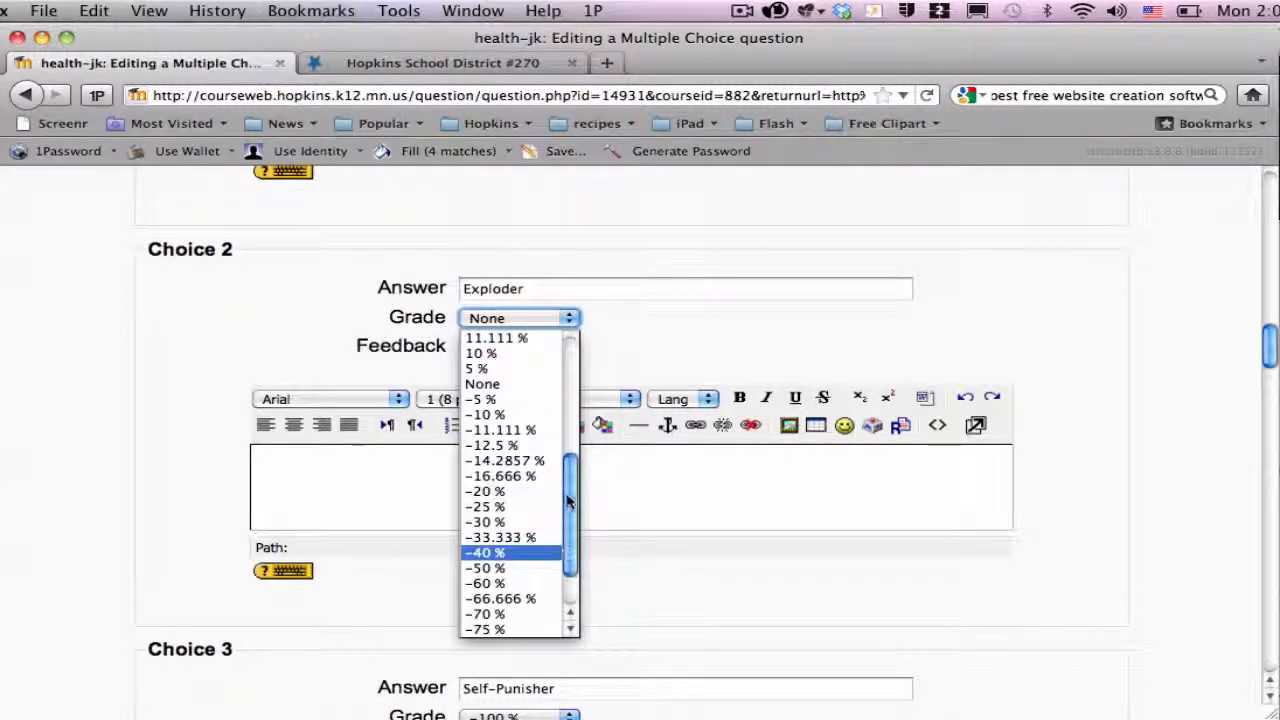
left_click_drag(571, 486, 571, 586)
left_click(518, 628)
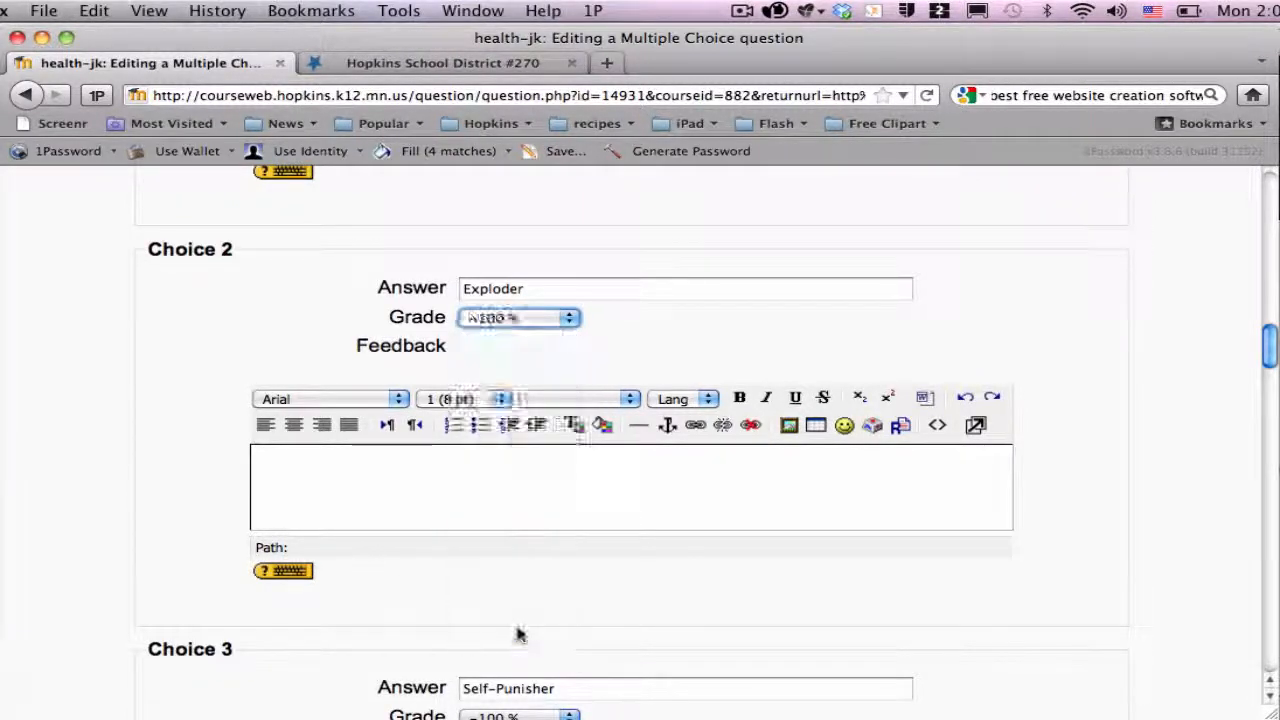
- Review Choices 3 to 7, the option for adding more blank choices, and the overall feedback fields for correct and partially correct responses
scroll(1196, 470, "down", 5)
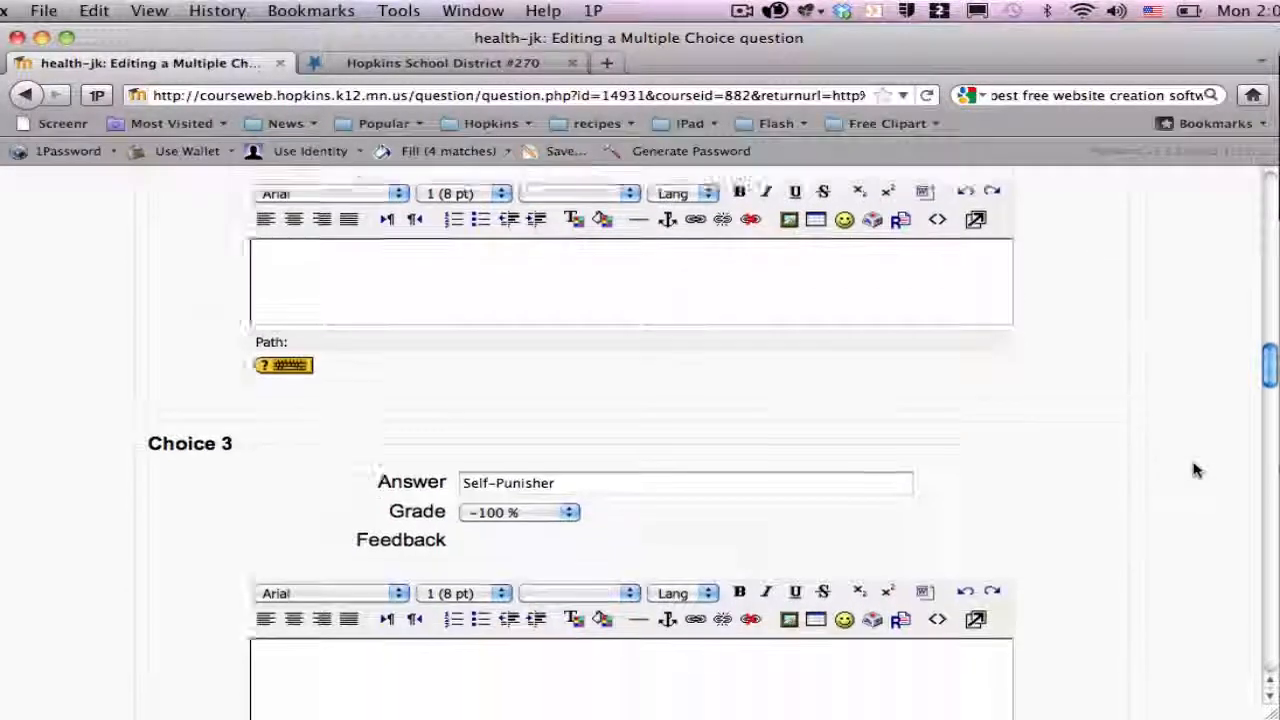
scroll(1196, 470, "down", 15)
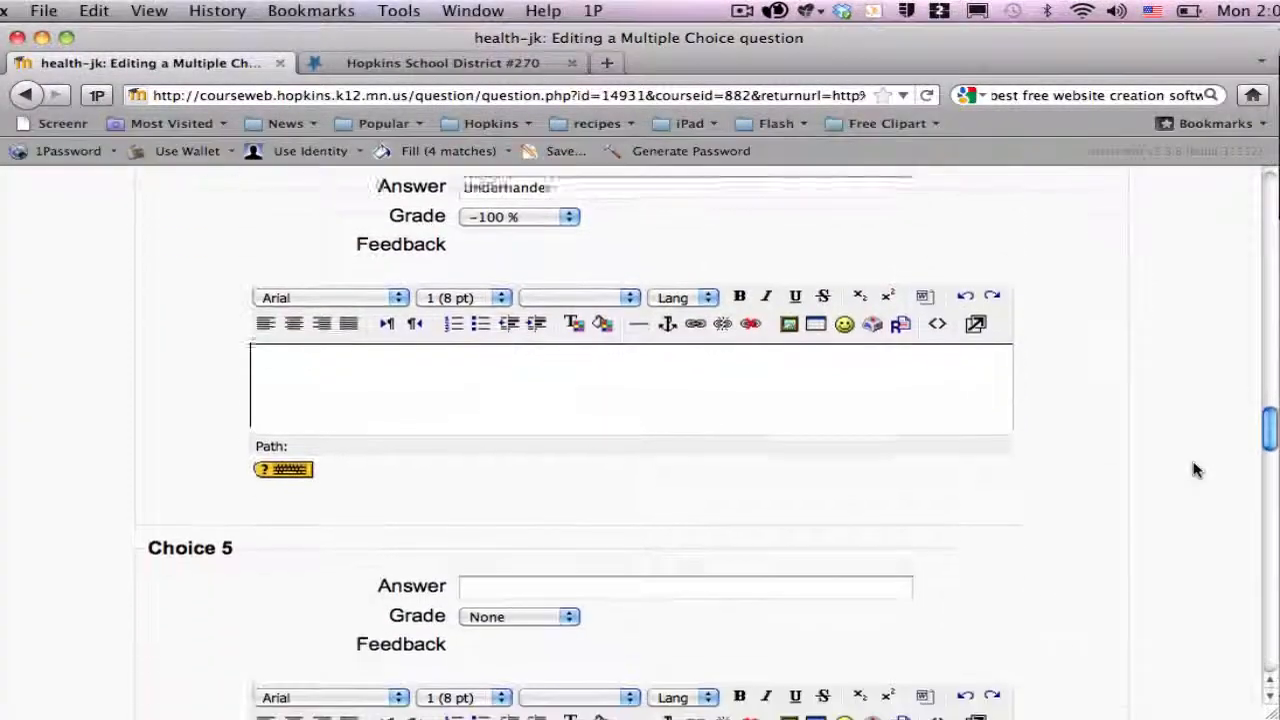
scroll(1196, 470, "down", 5)
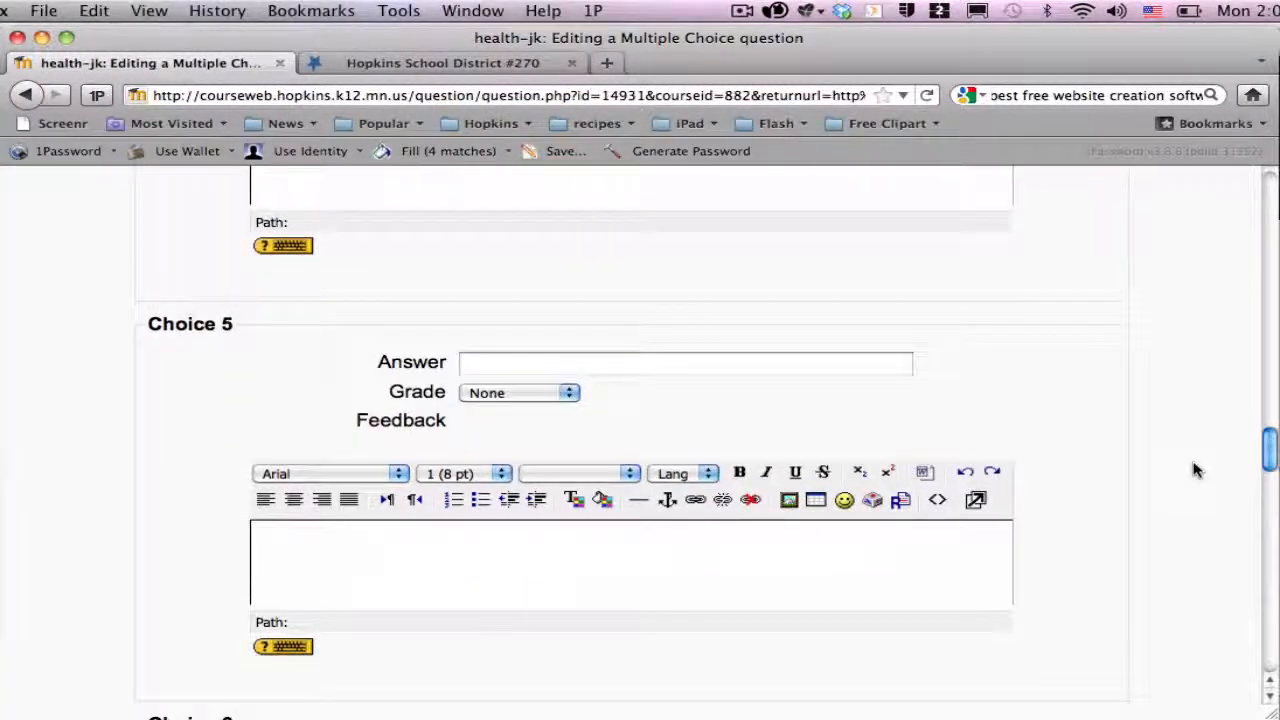
scroll(1196, 470, "down", 10)
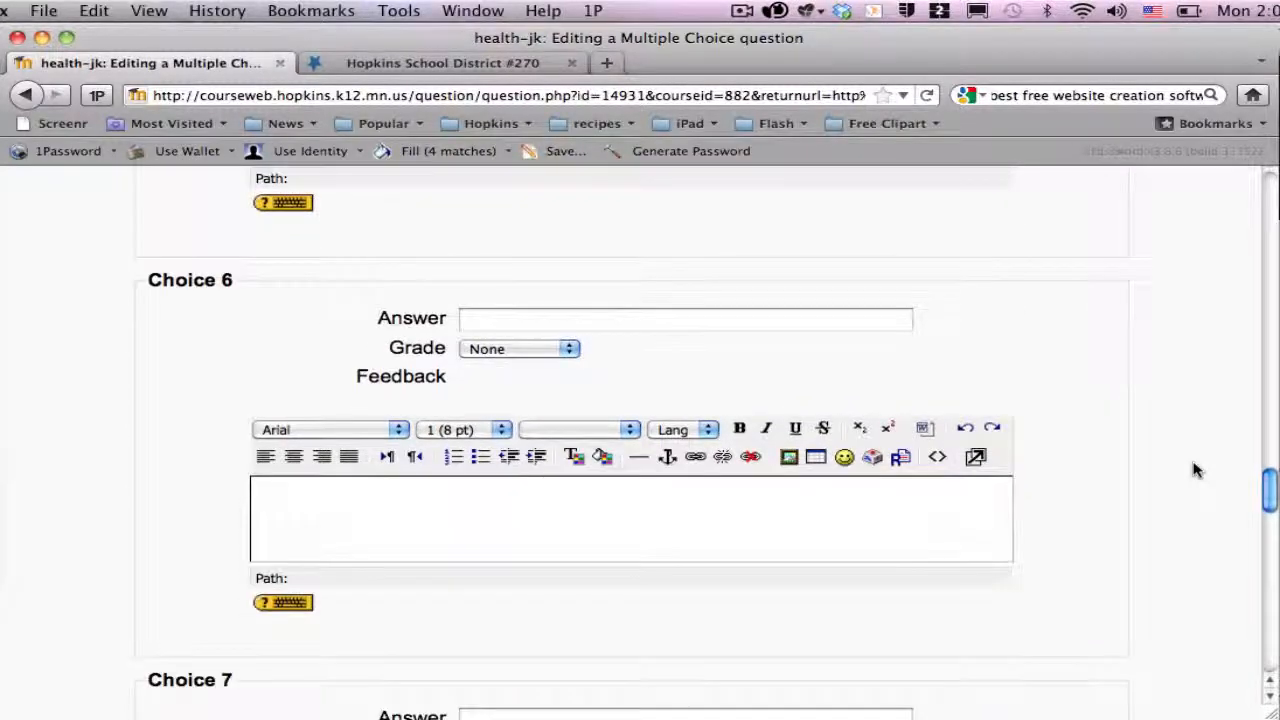
scroll(1196, 470, "down", 10)
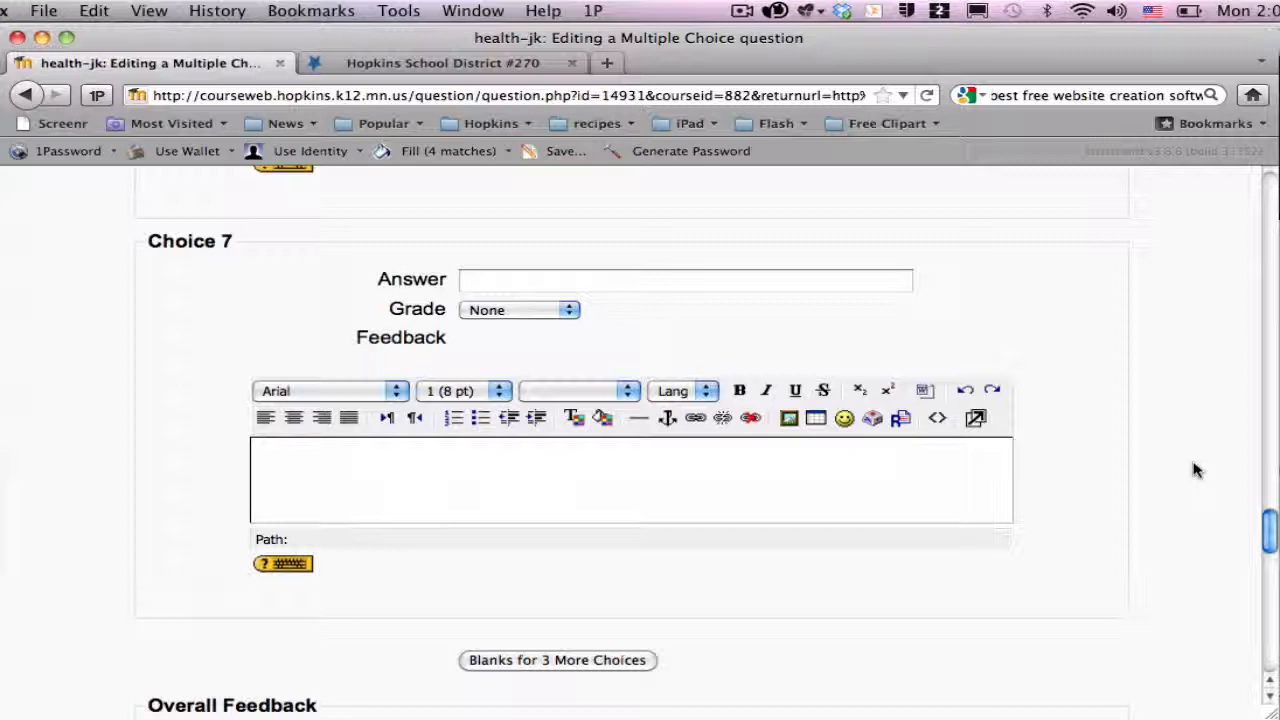
scroll(1196, 470, "down", 5)
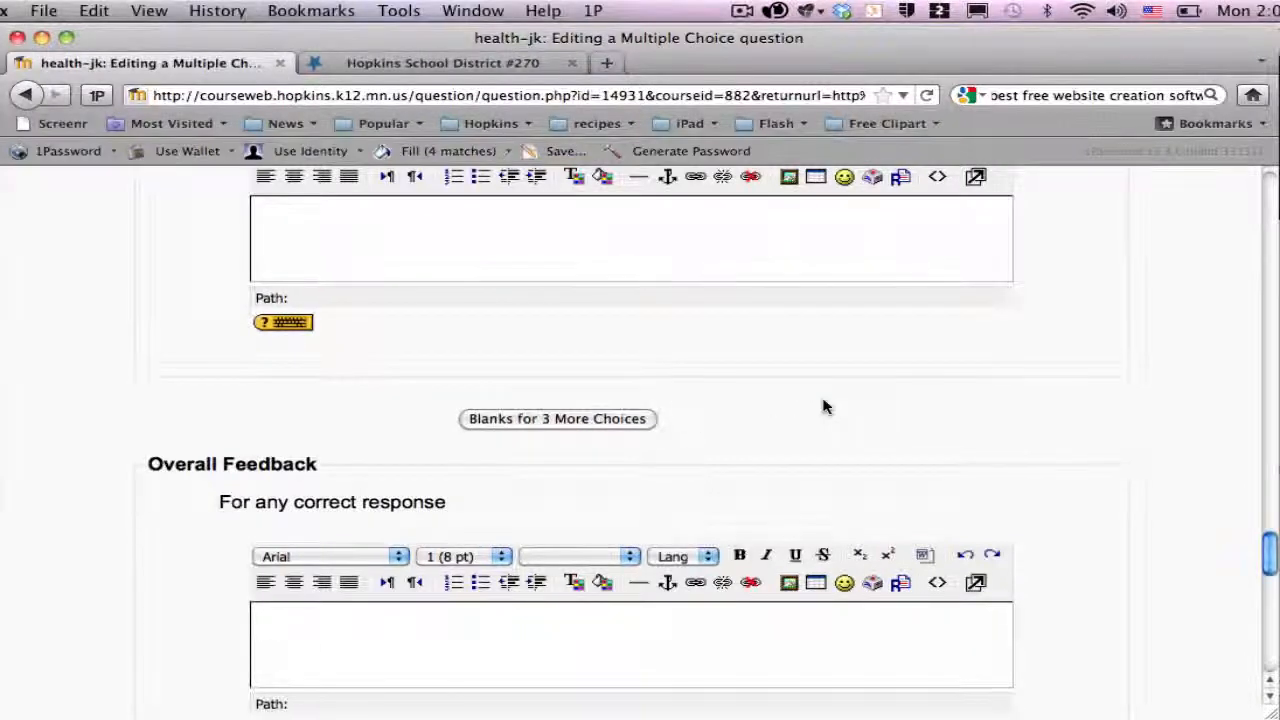
scroll(823, 407, "down", 2)
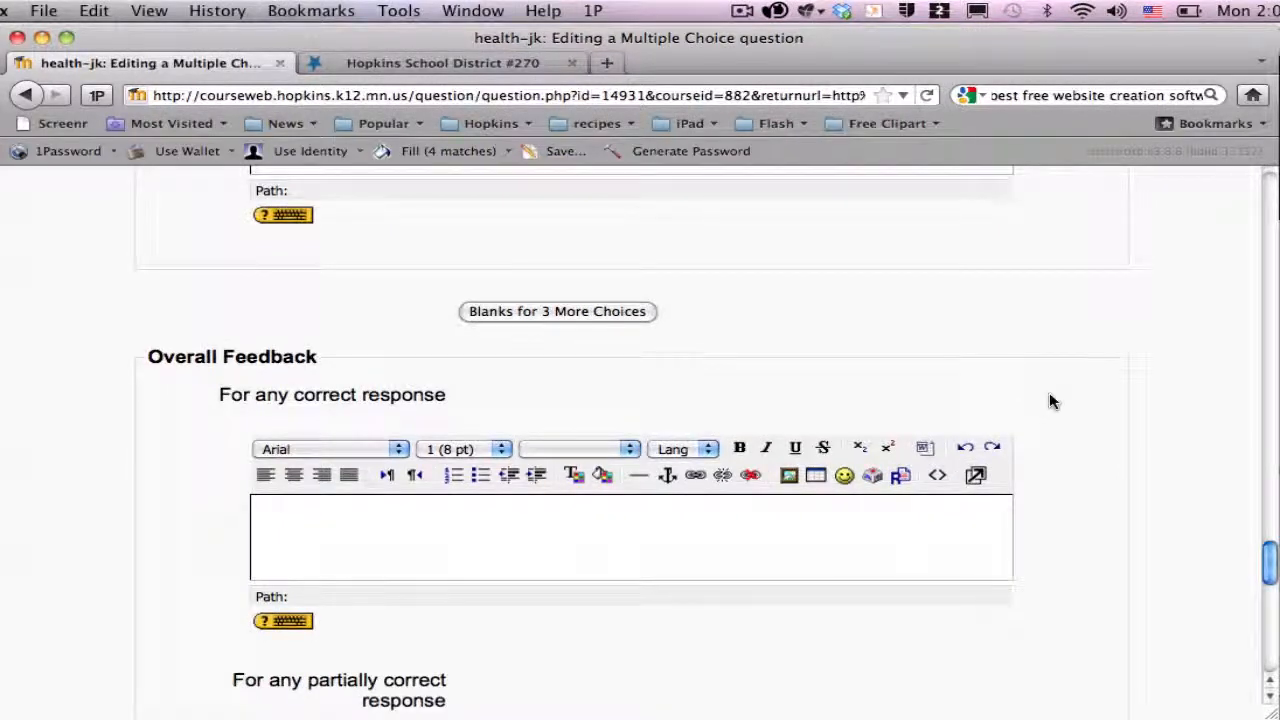
scroll(1050, 401, "down", 2)
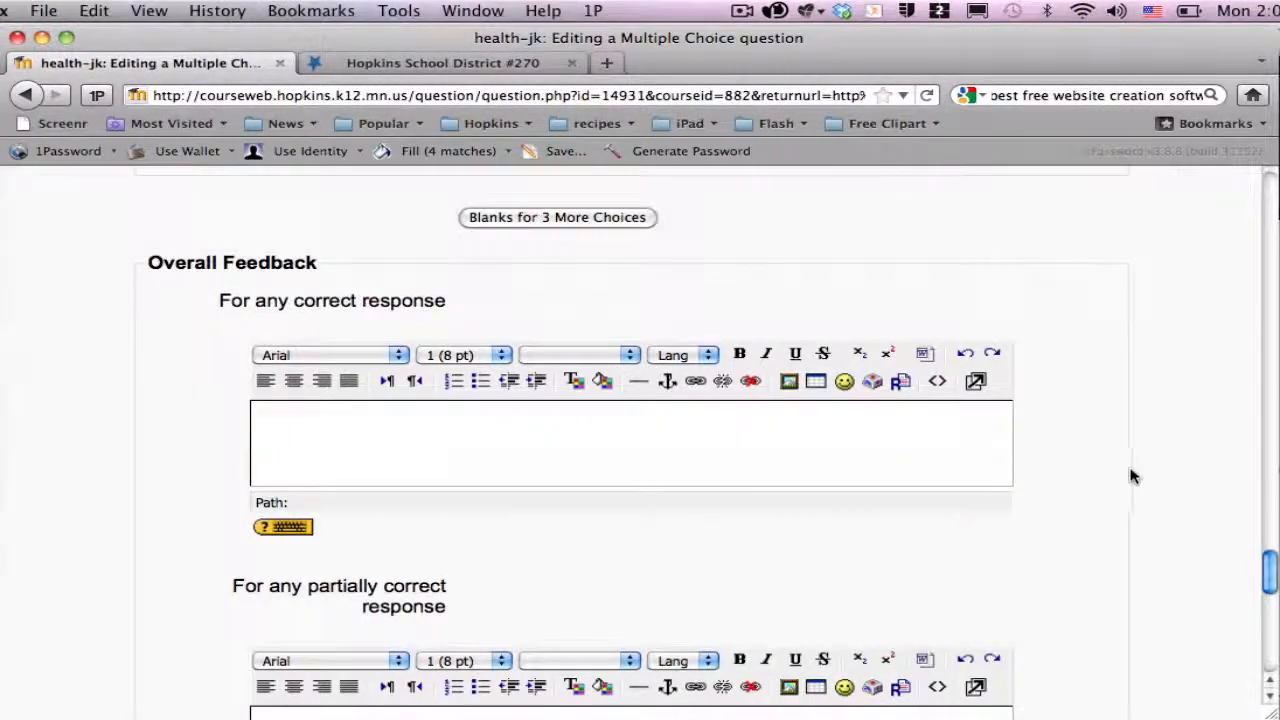
scroll(1133, 477, "down", 1)
scroll(1133, 477, "down", 1)
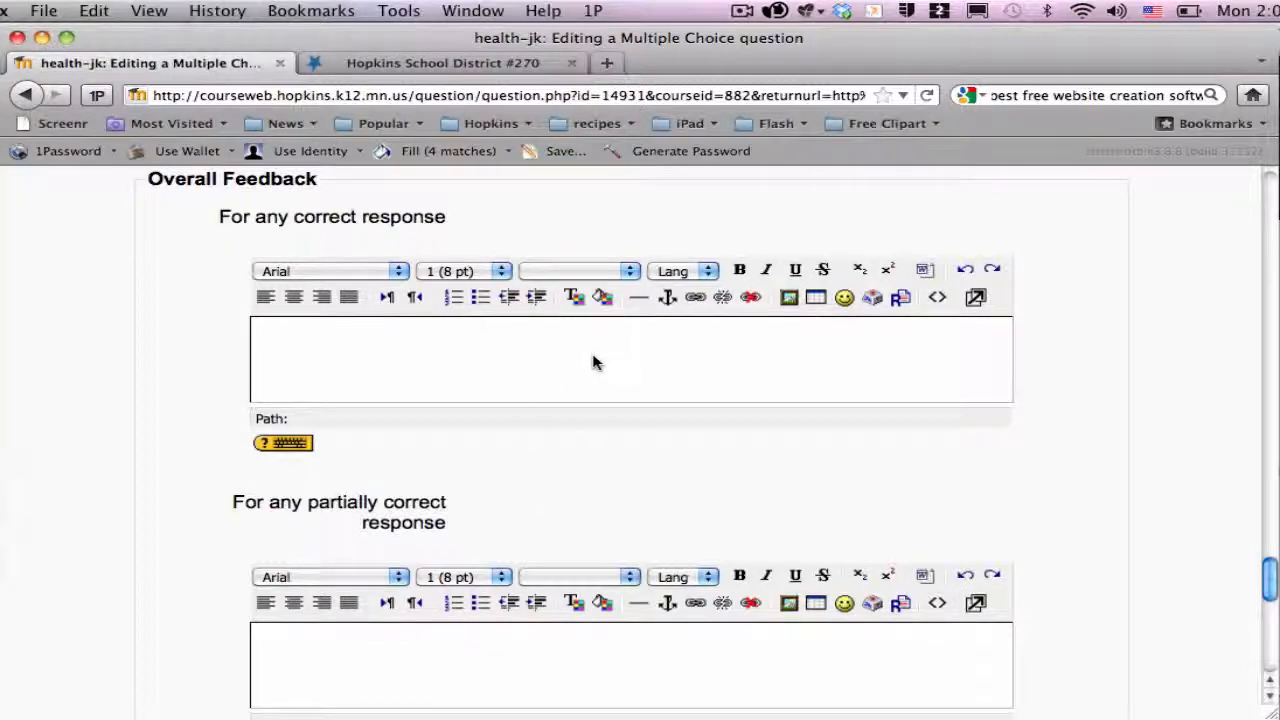
- Save the changes to the existing multiple choice question rather than saving it as a new one
scroll(592, 362, "down", 5)
scroll(591, 362, "down", 12)
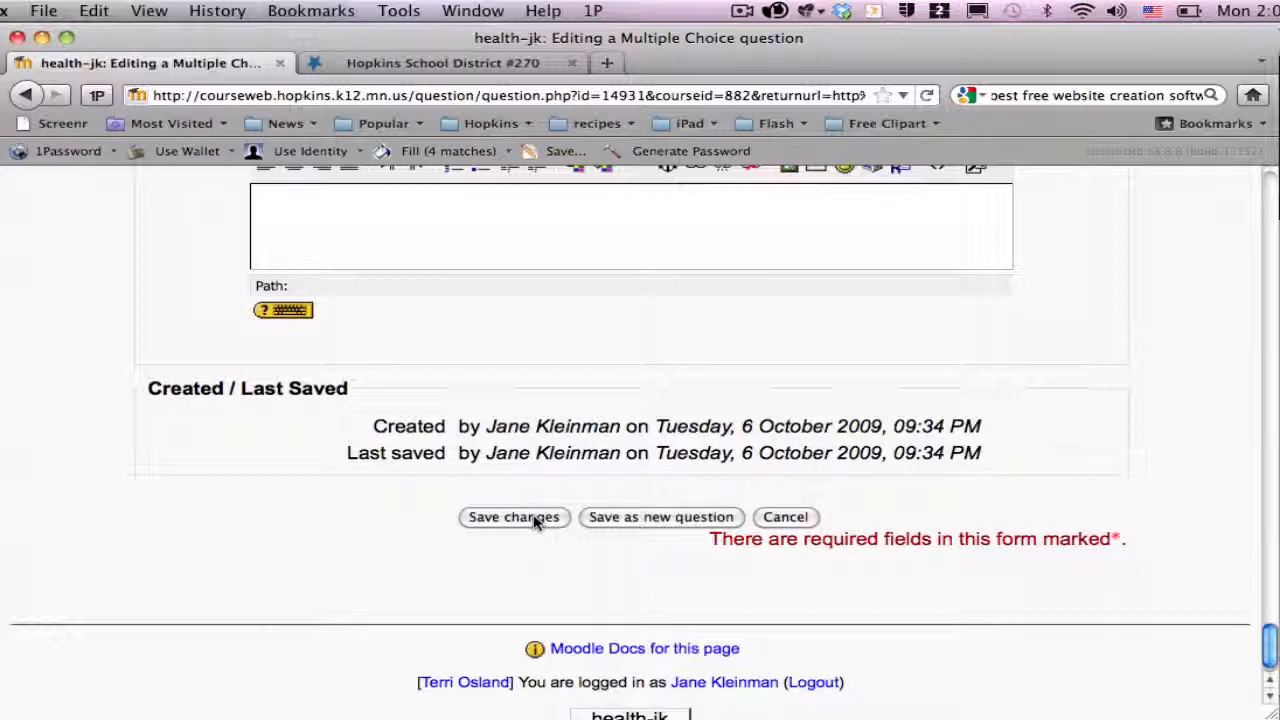
left_click(535, 519)
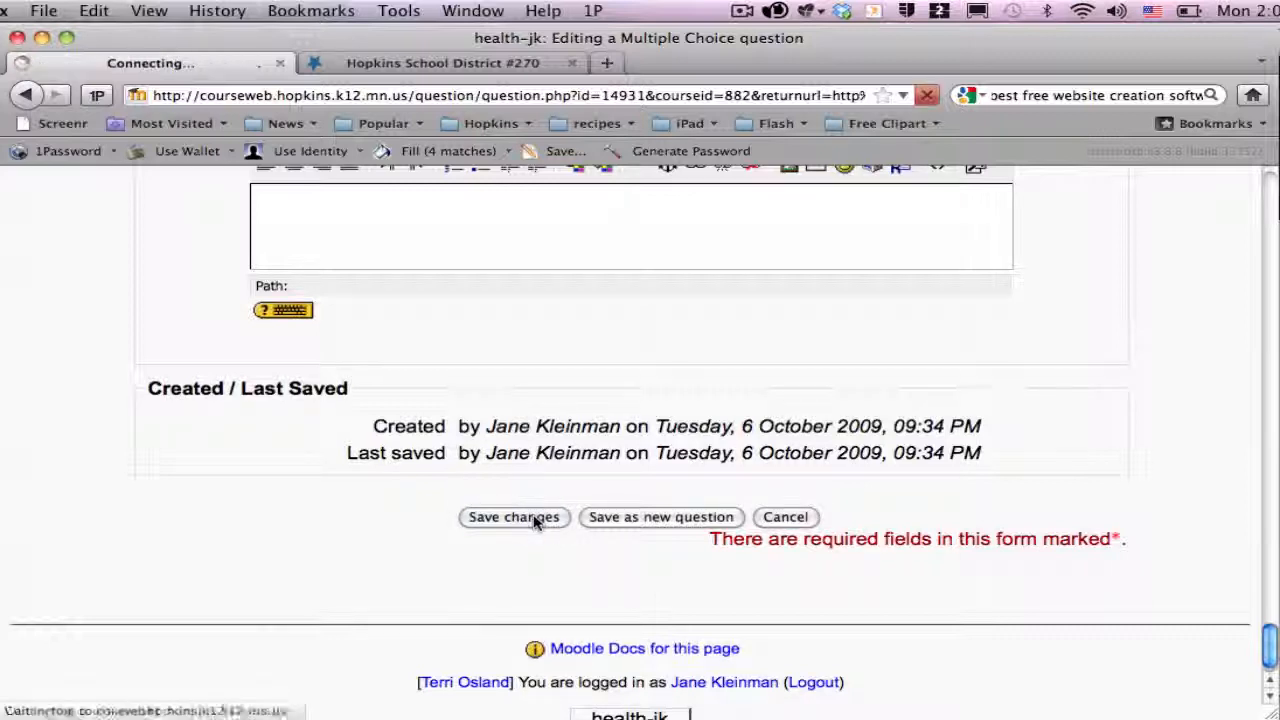